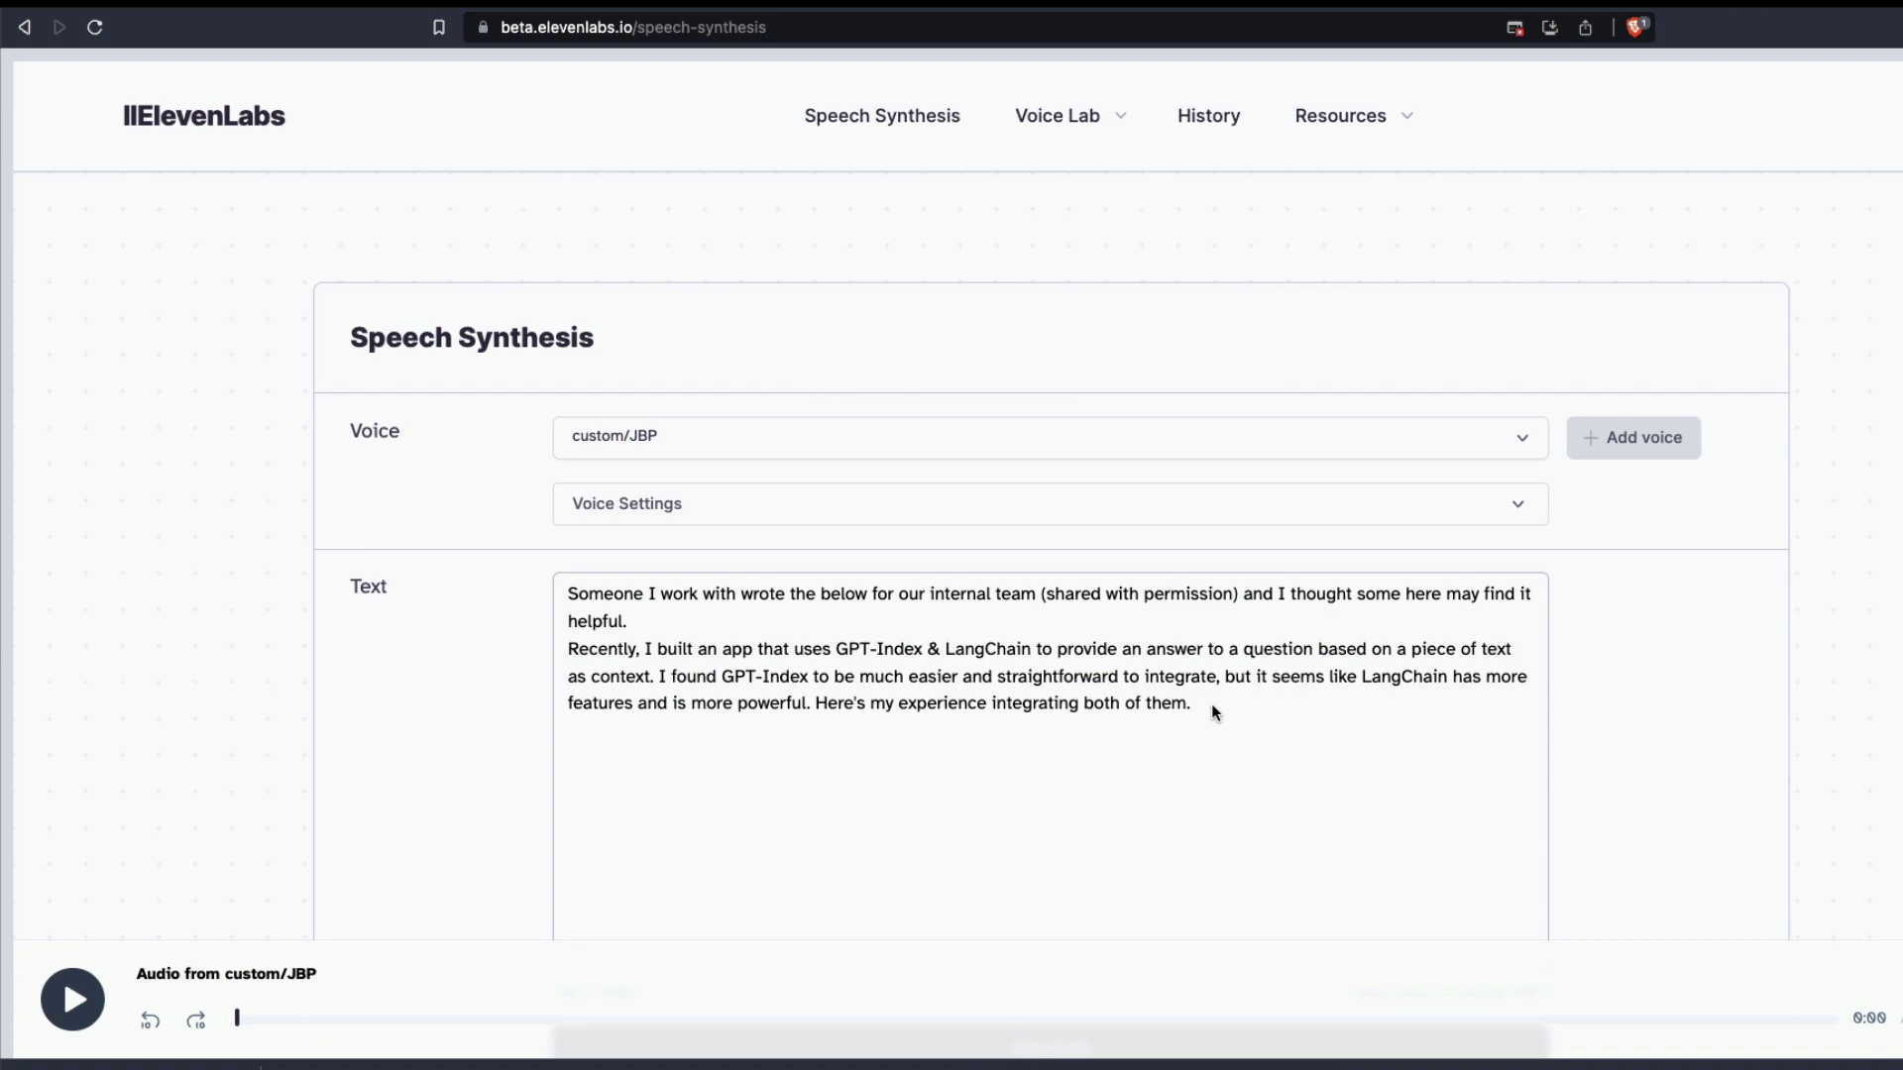
drag(1246, 717, 556, 595)
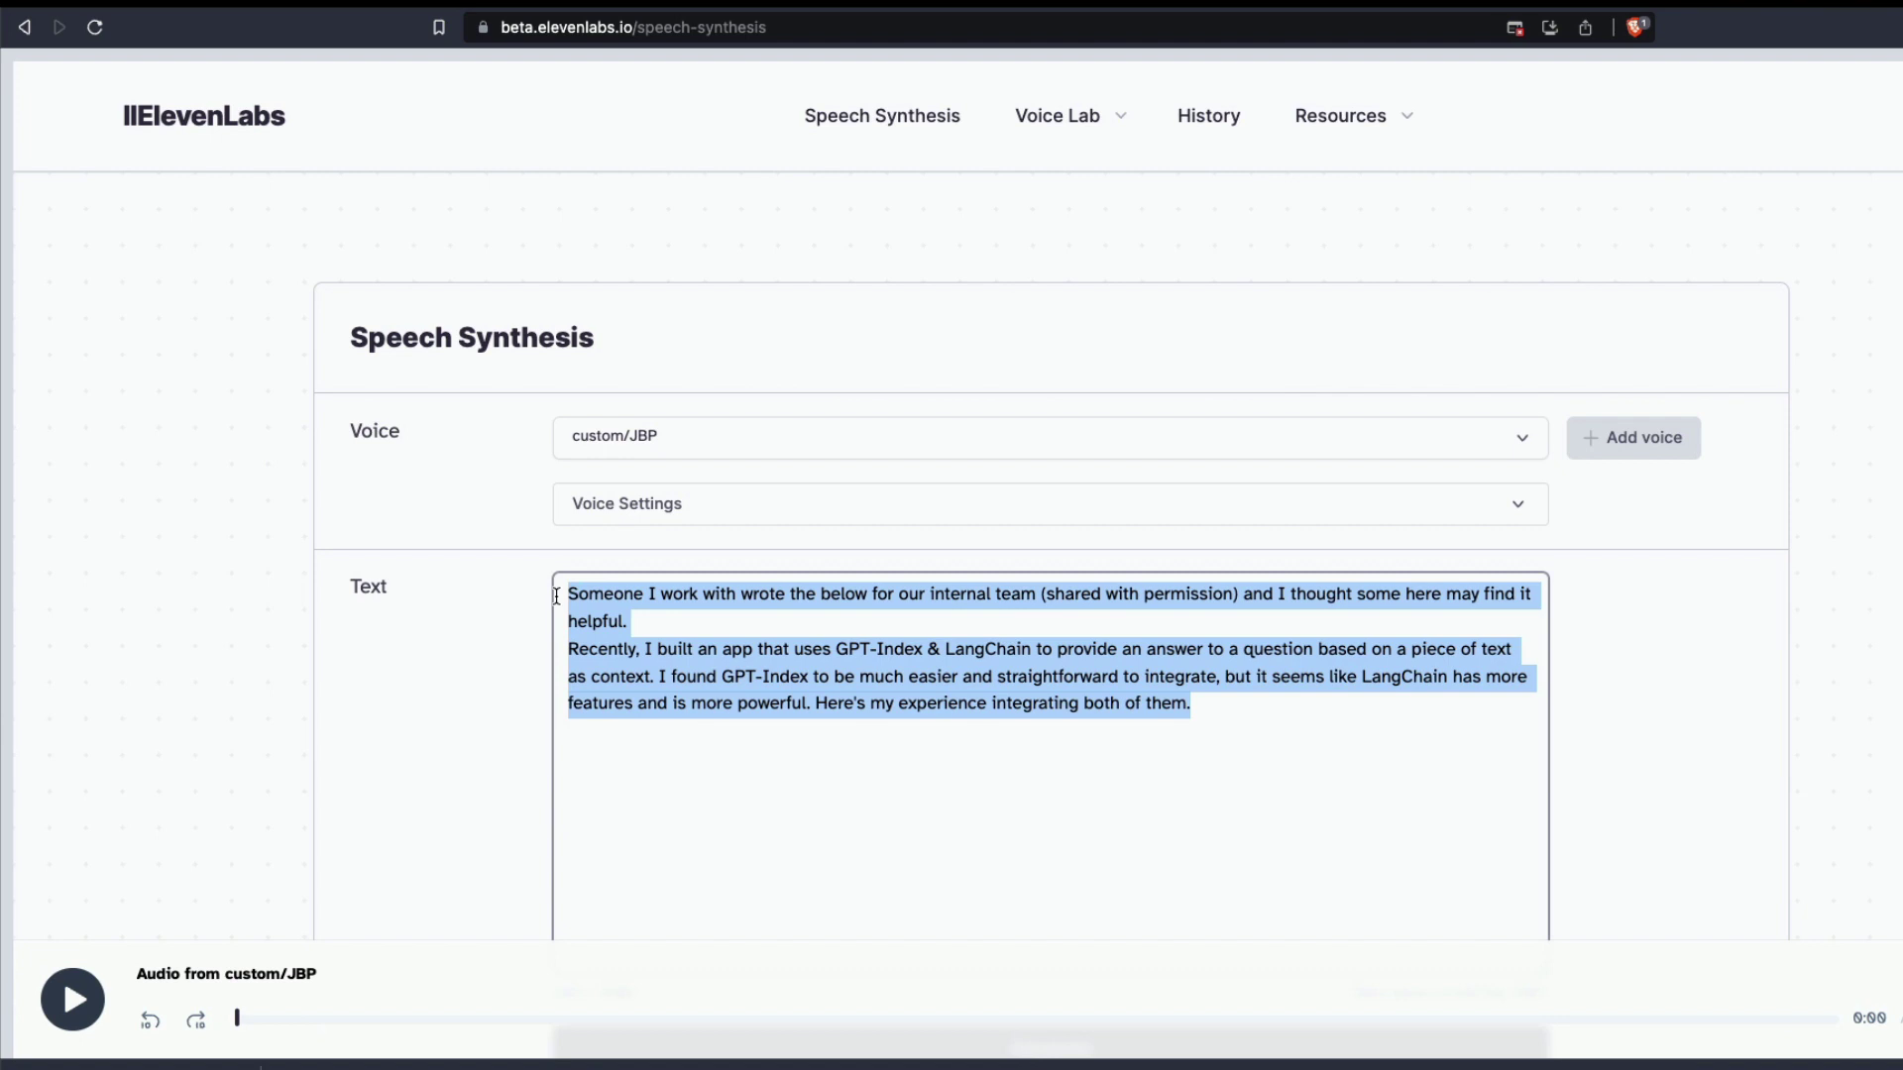
click(89, 981)
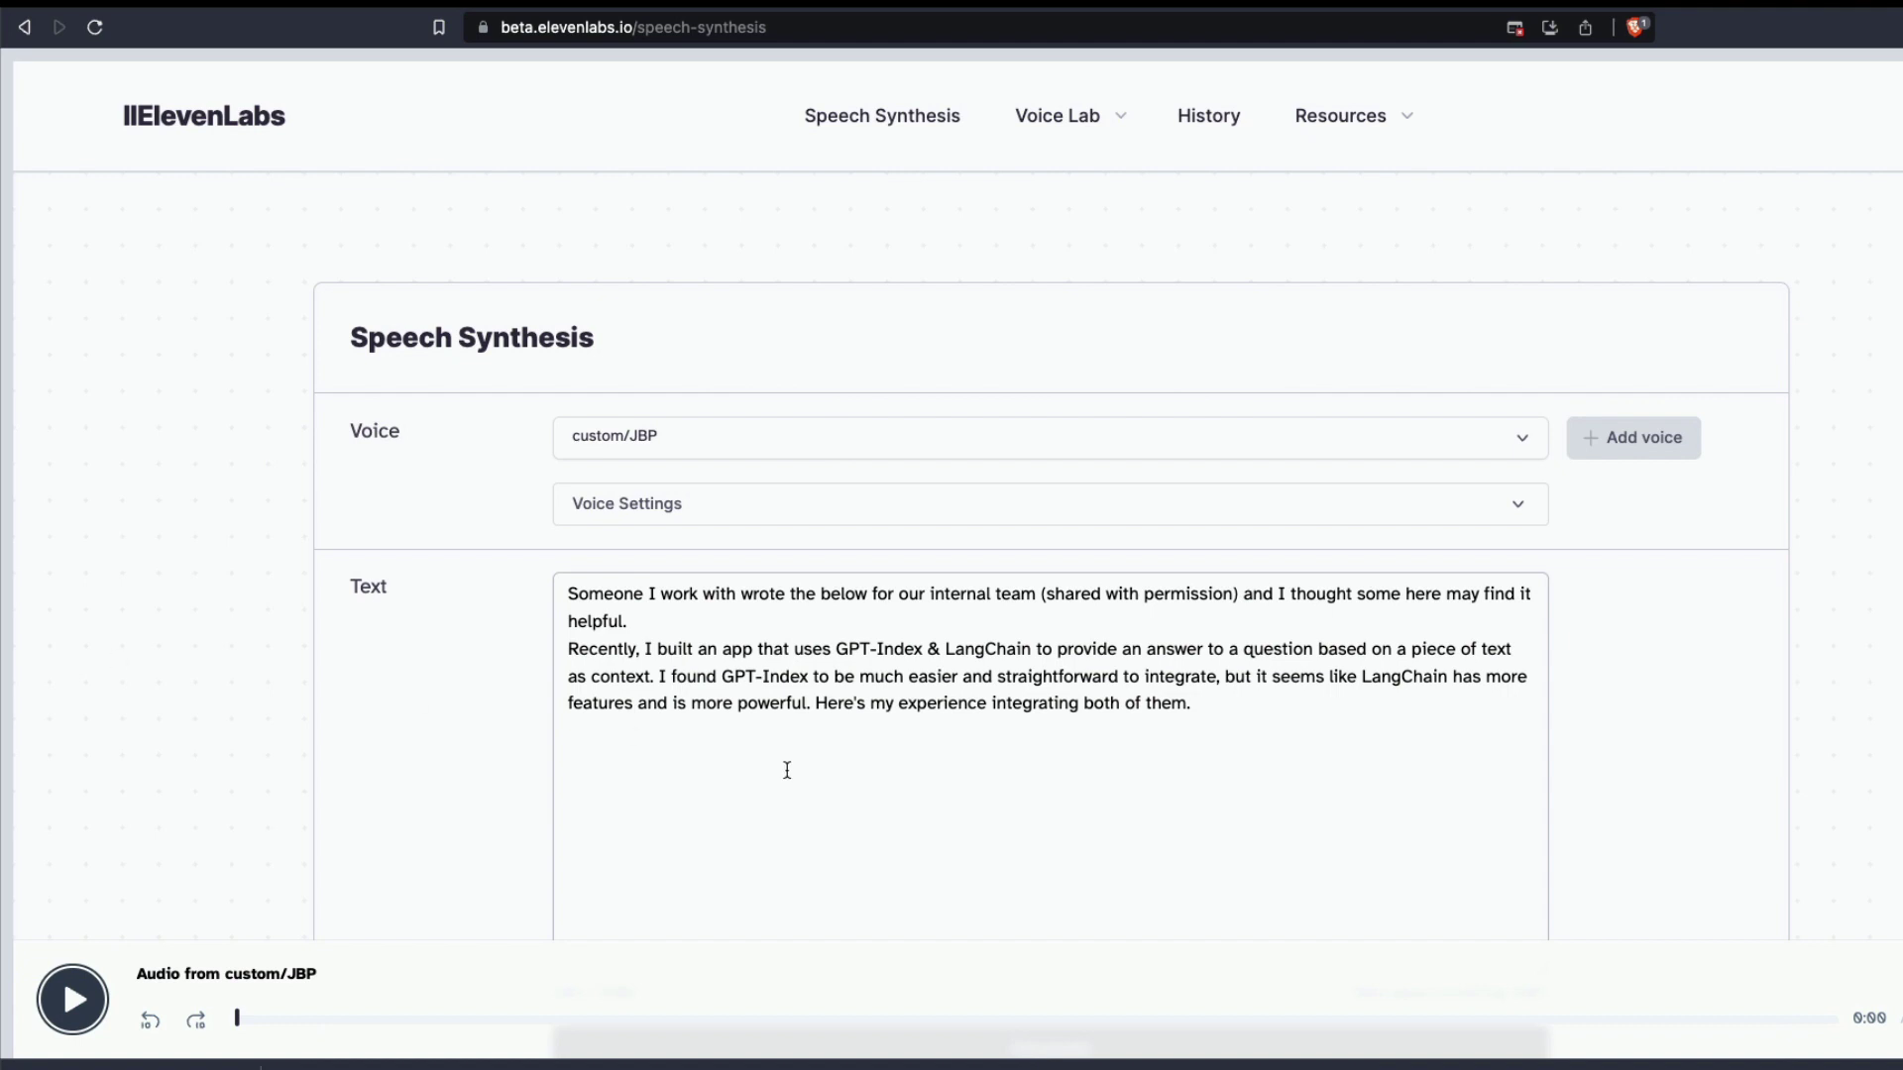
click(877, 780)
key(super+a)
click(868, 780)
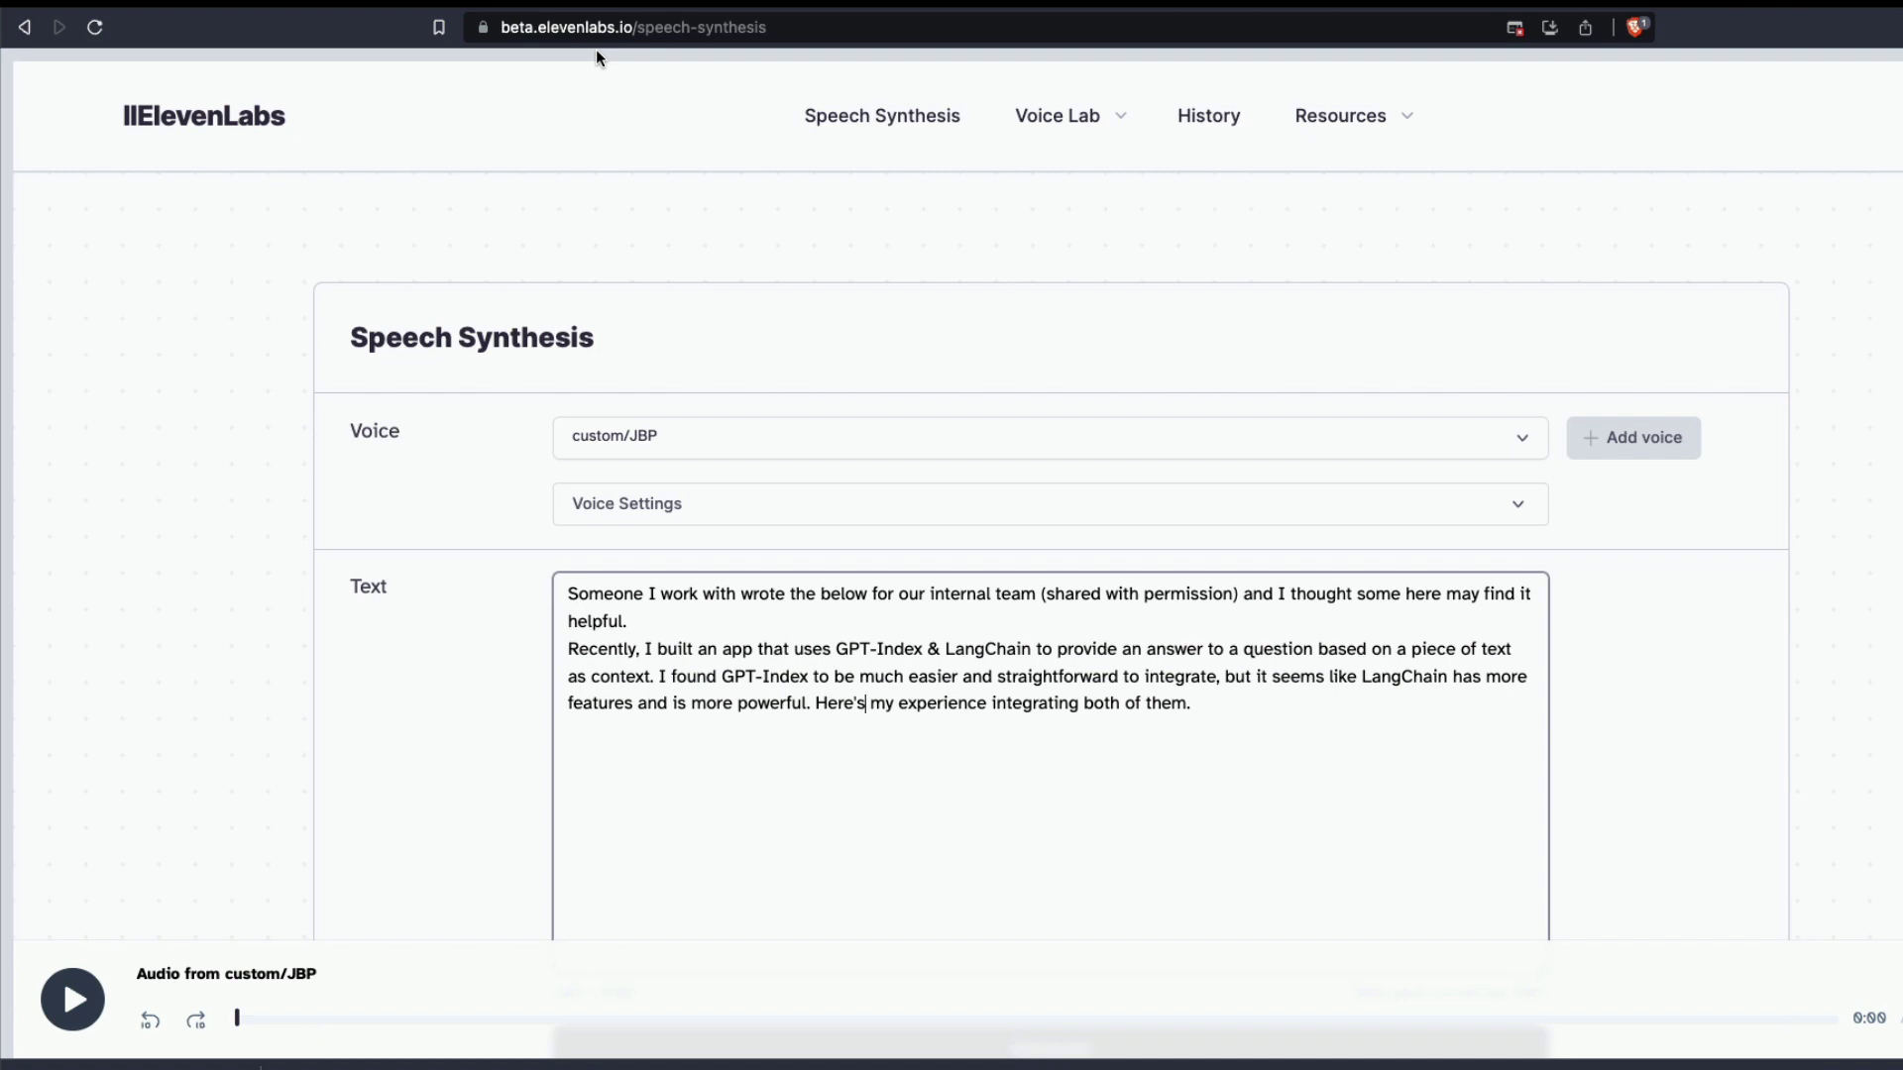
Reload ElevenLabs by removing the speech-synthesis path from the web address
click(270, 123)
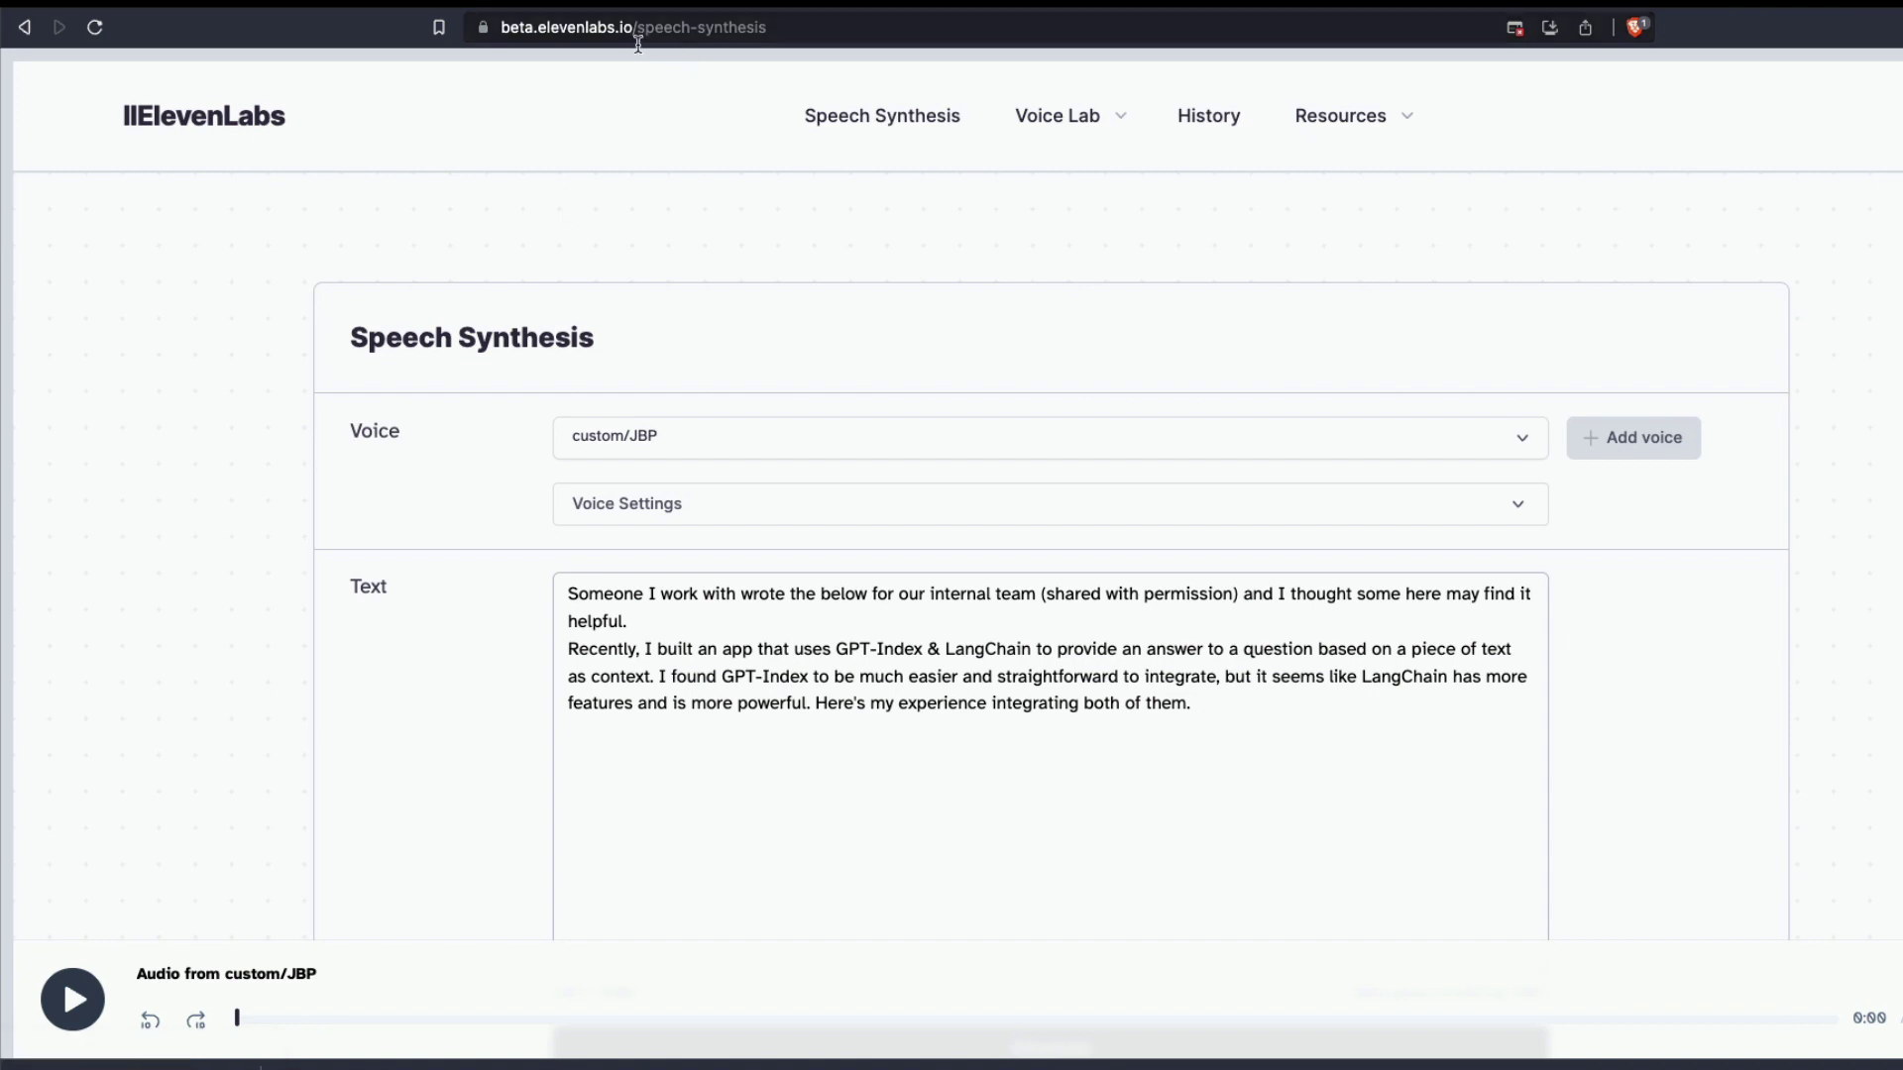
drag(639, 27, 842, 28)
key(BackSpace)
key(Return)
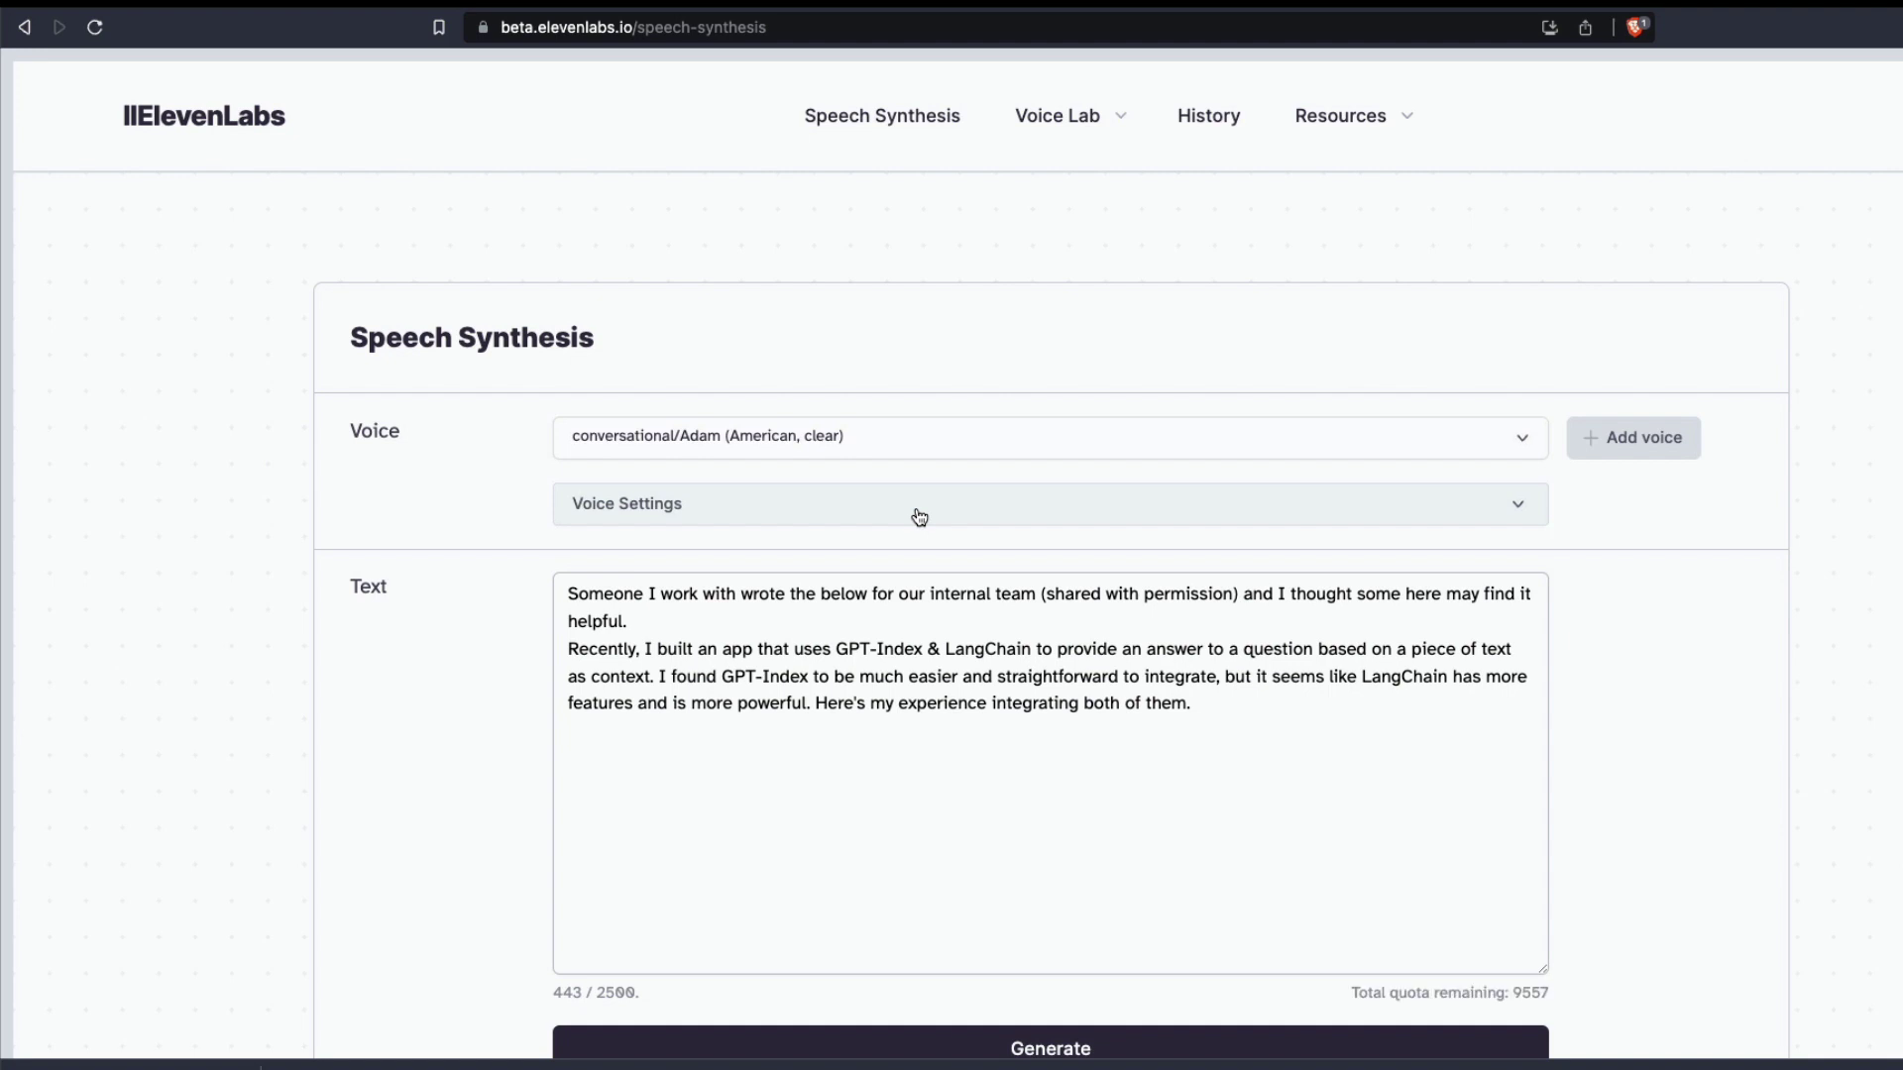
Browse the voice list and keep Adam as the selected voice
click(888, 455)
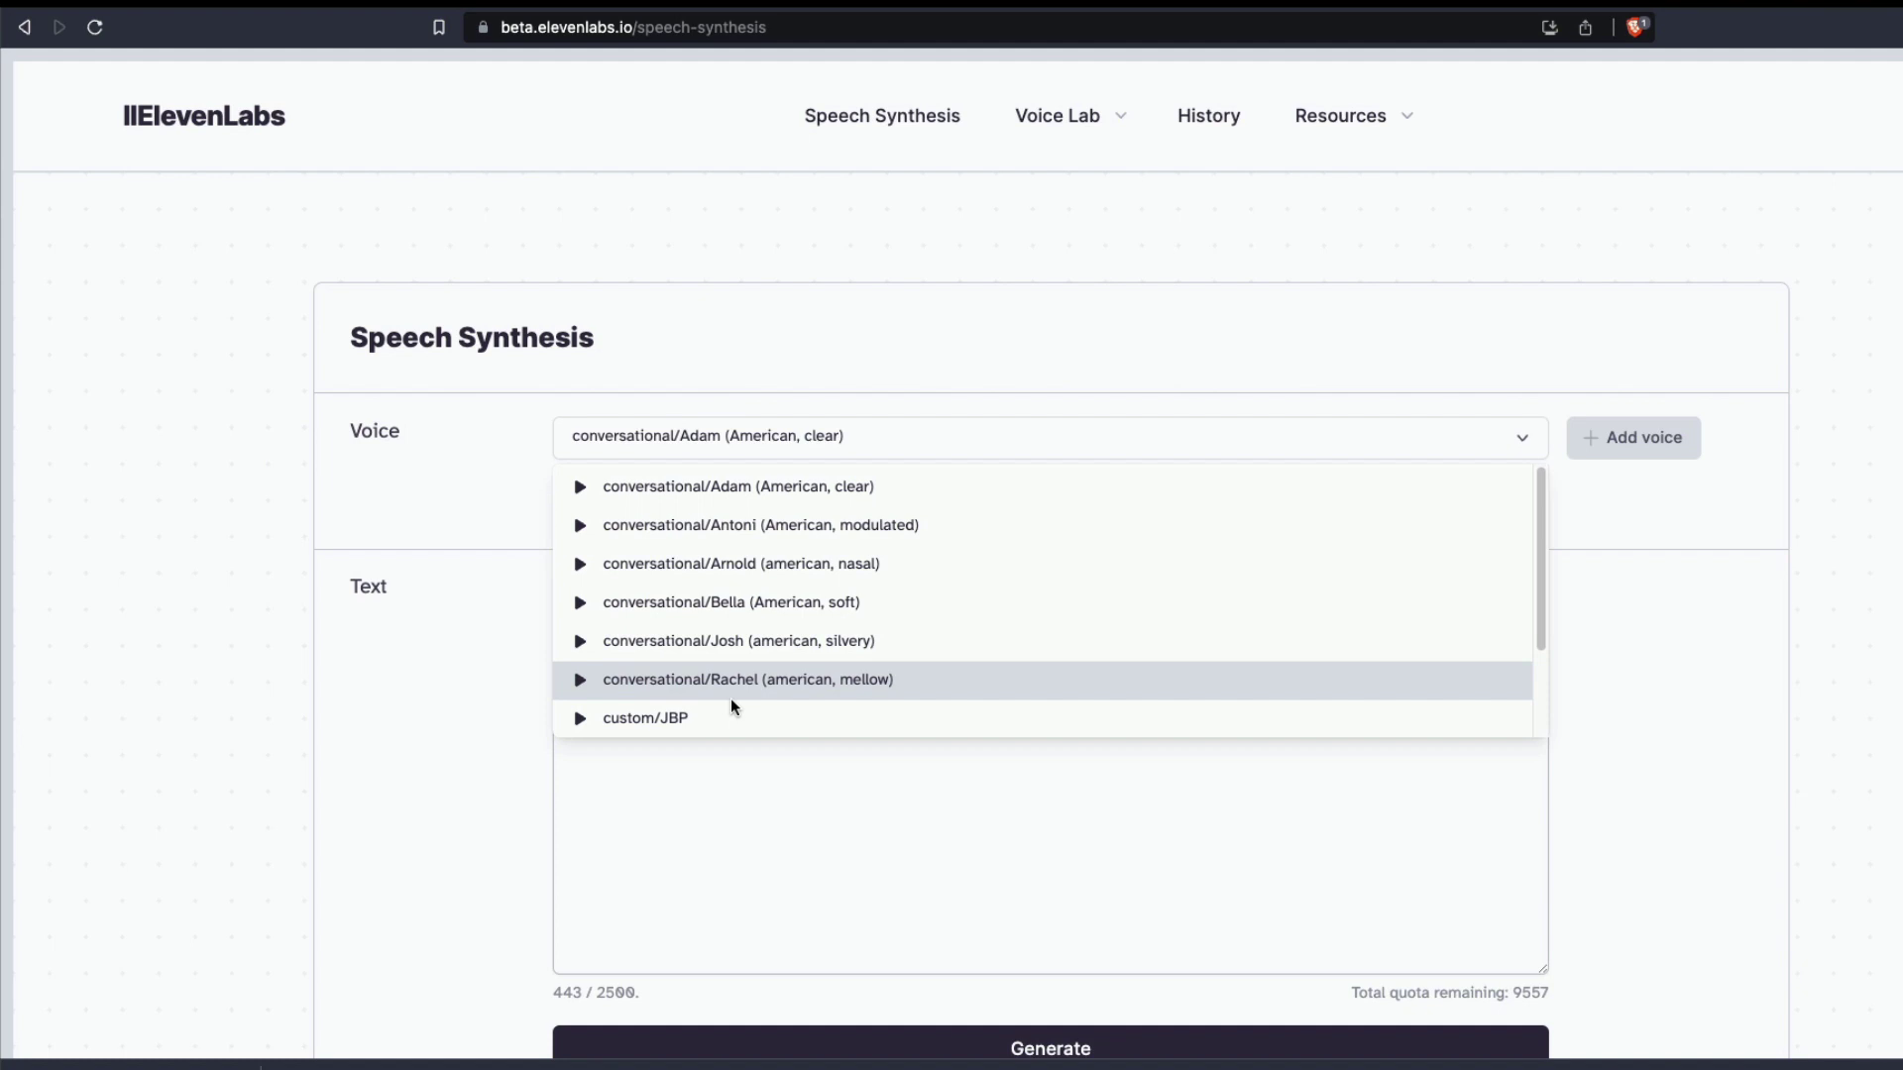
click(1679, 701)
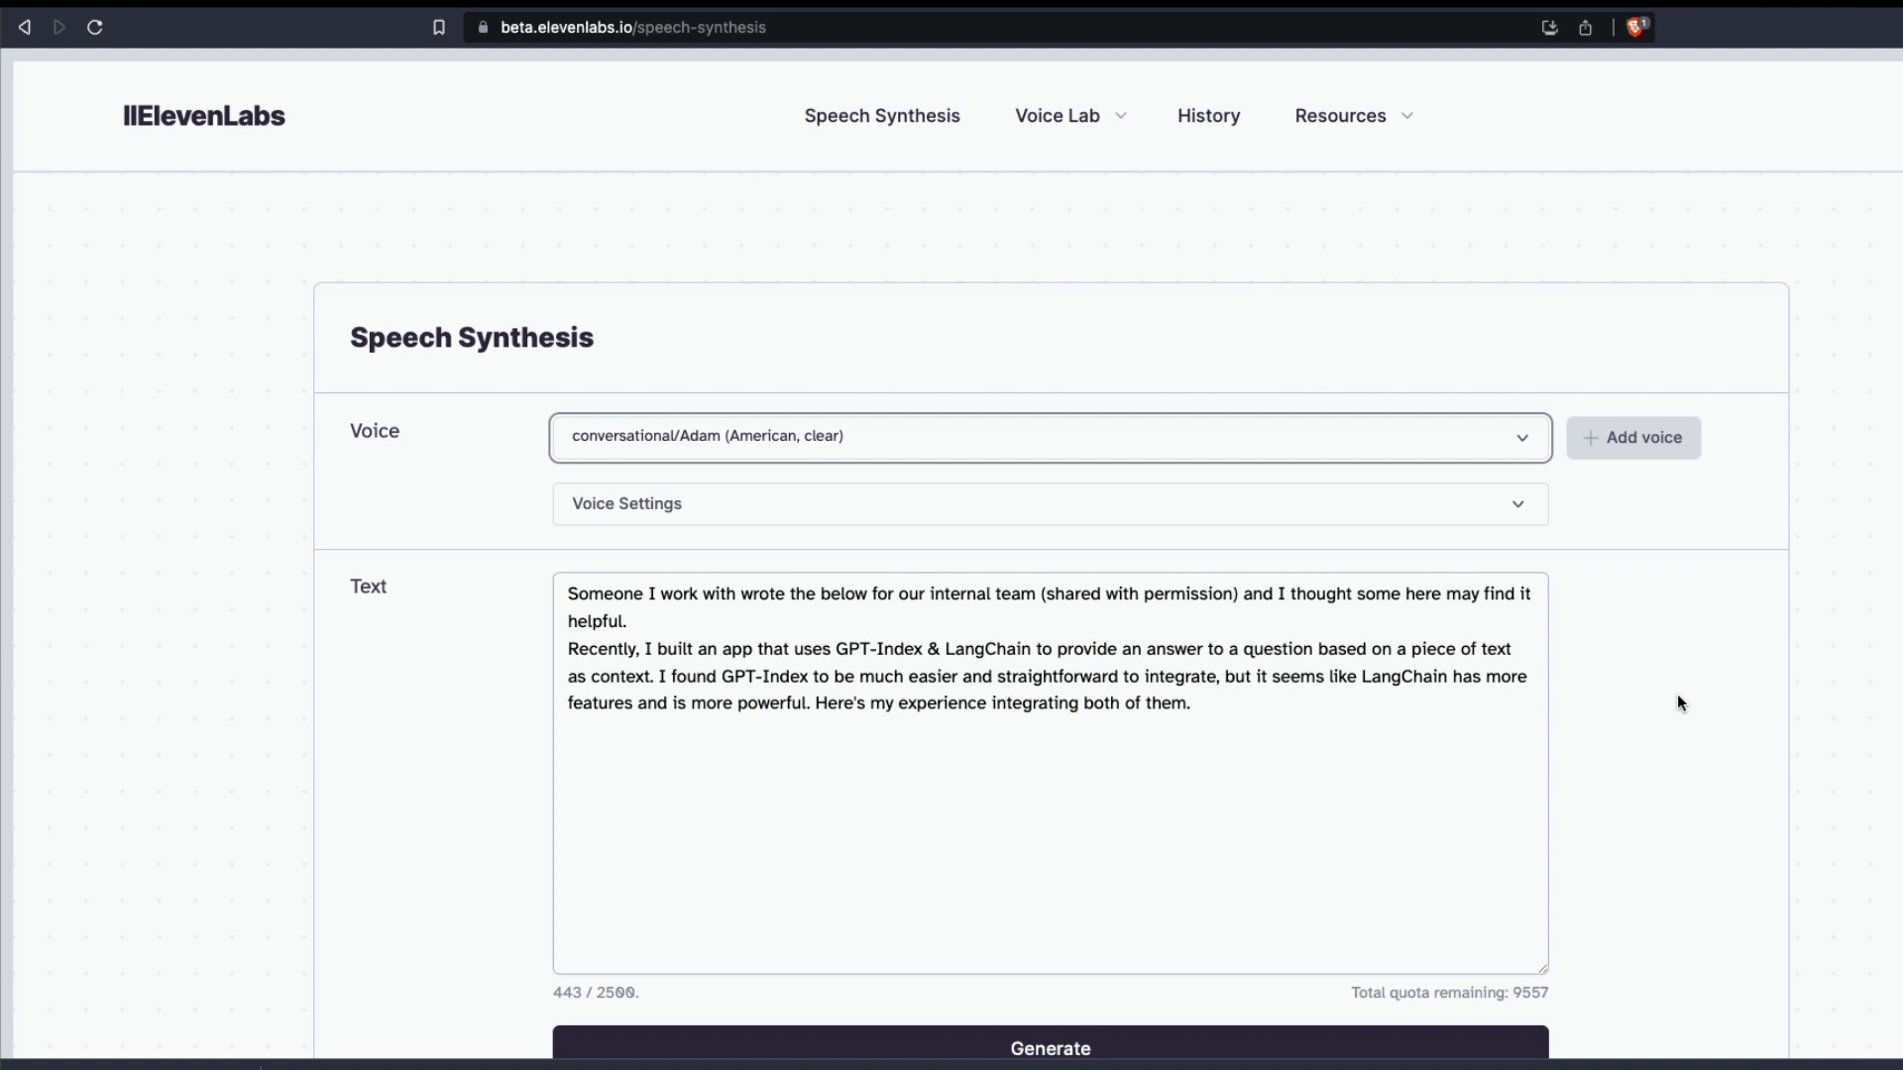
click(1676, 694)
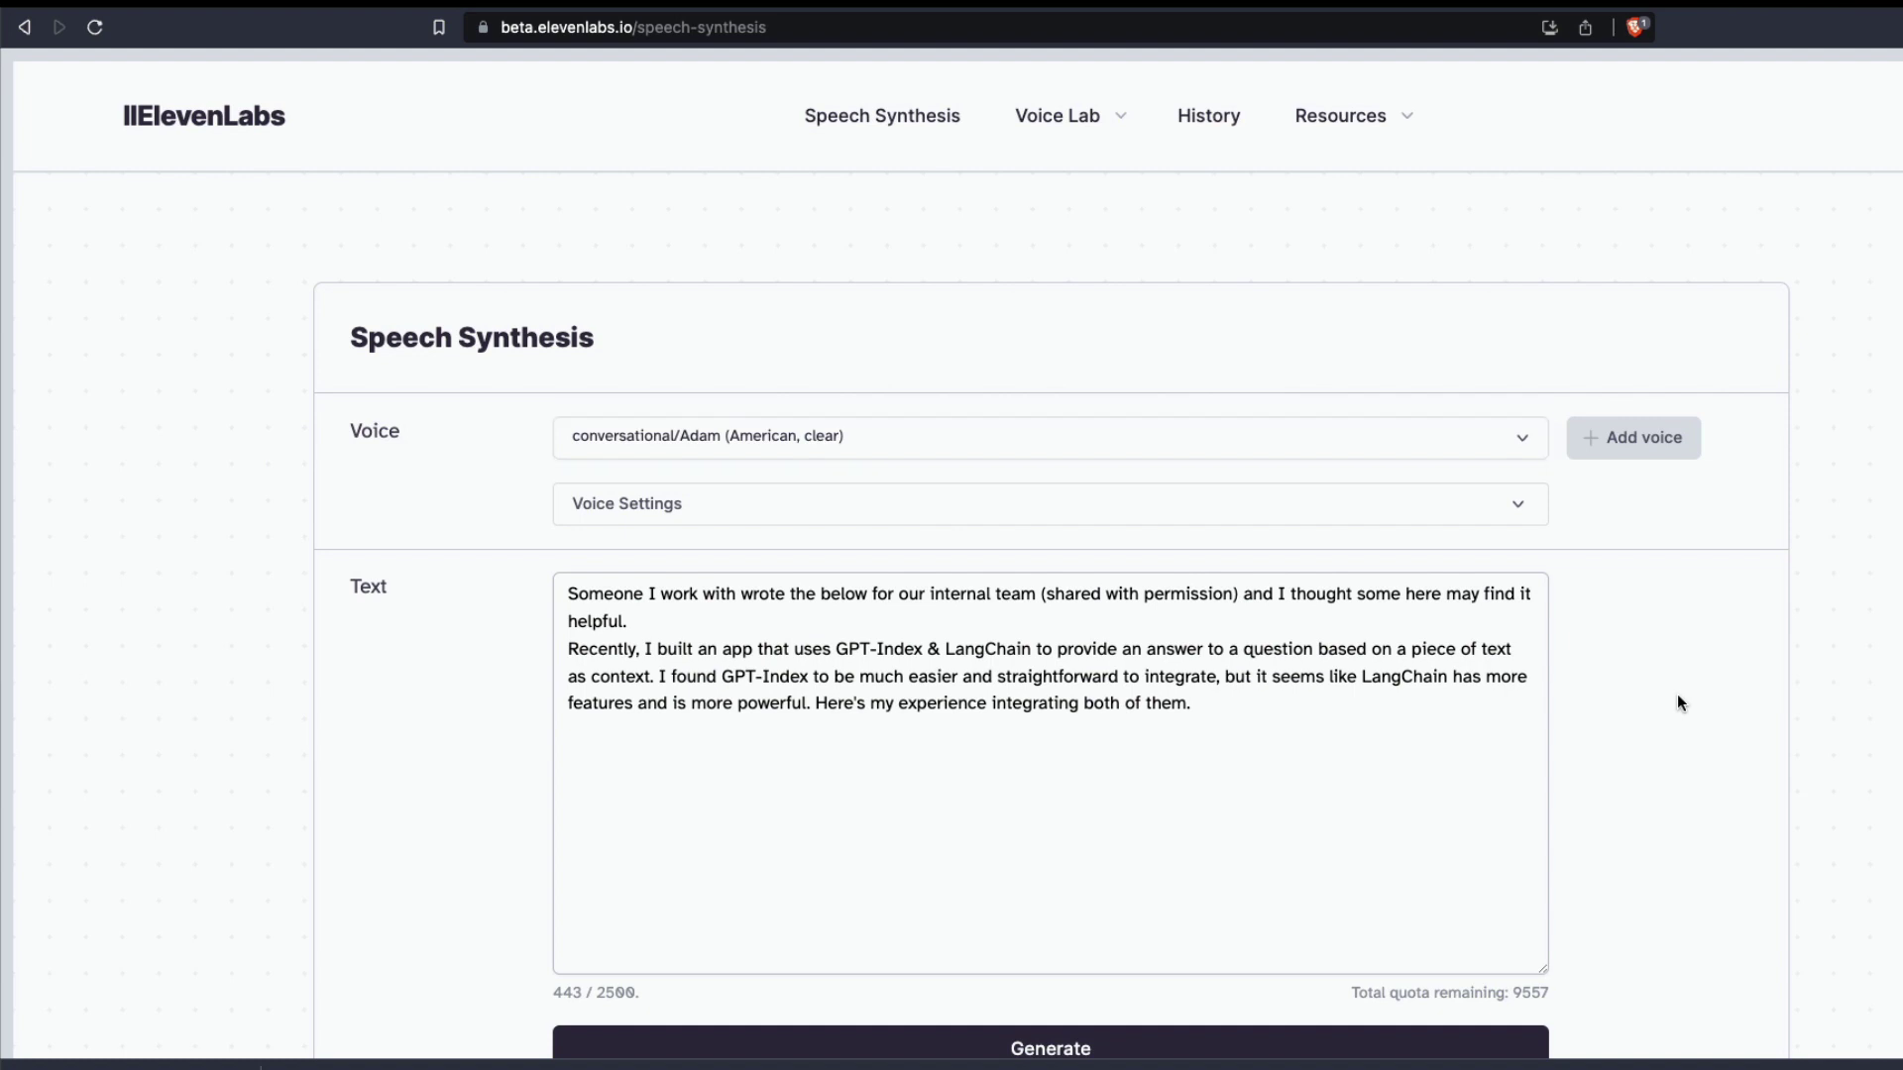
Go to Voice Lab cloning and highlight the sentence about samples in Speech Synthesis
click(1621, 452)
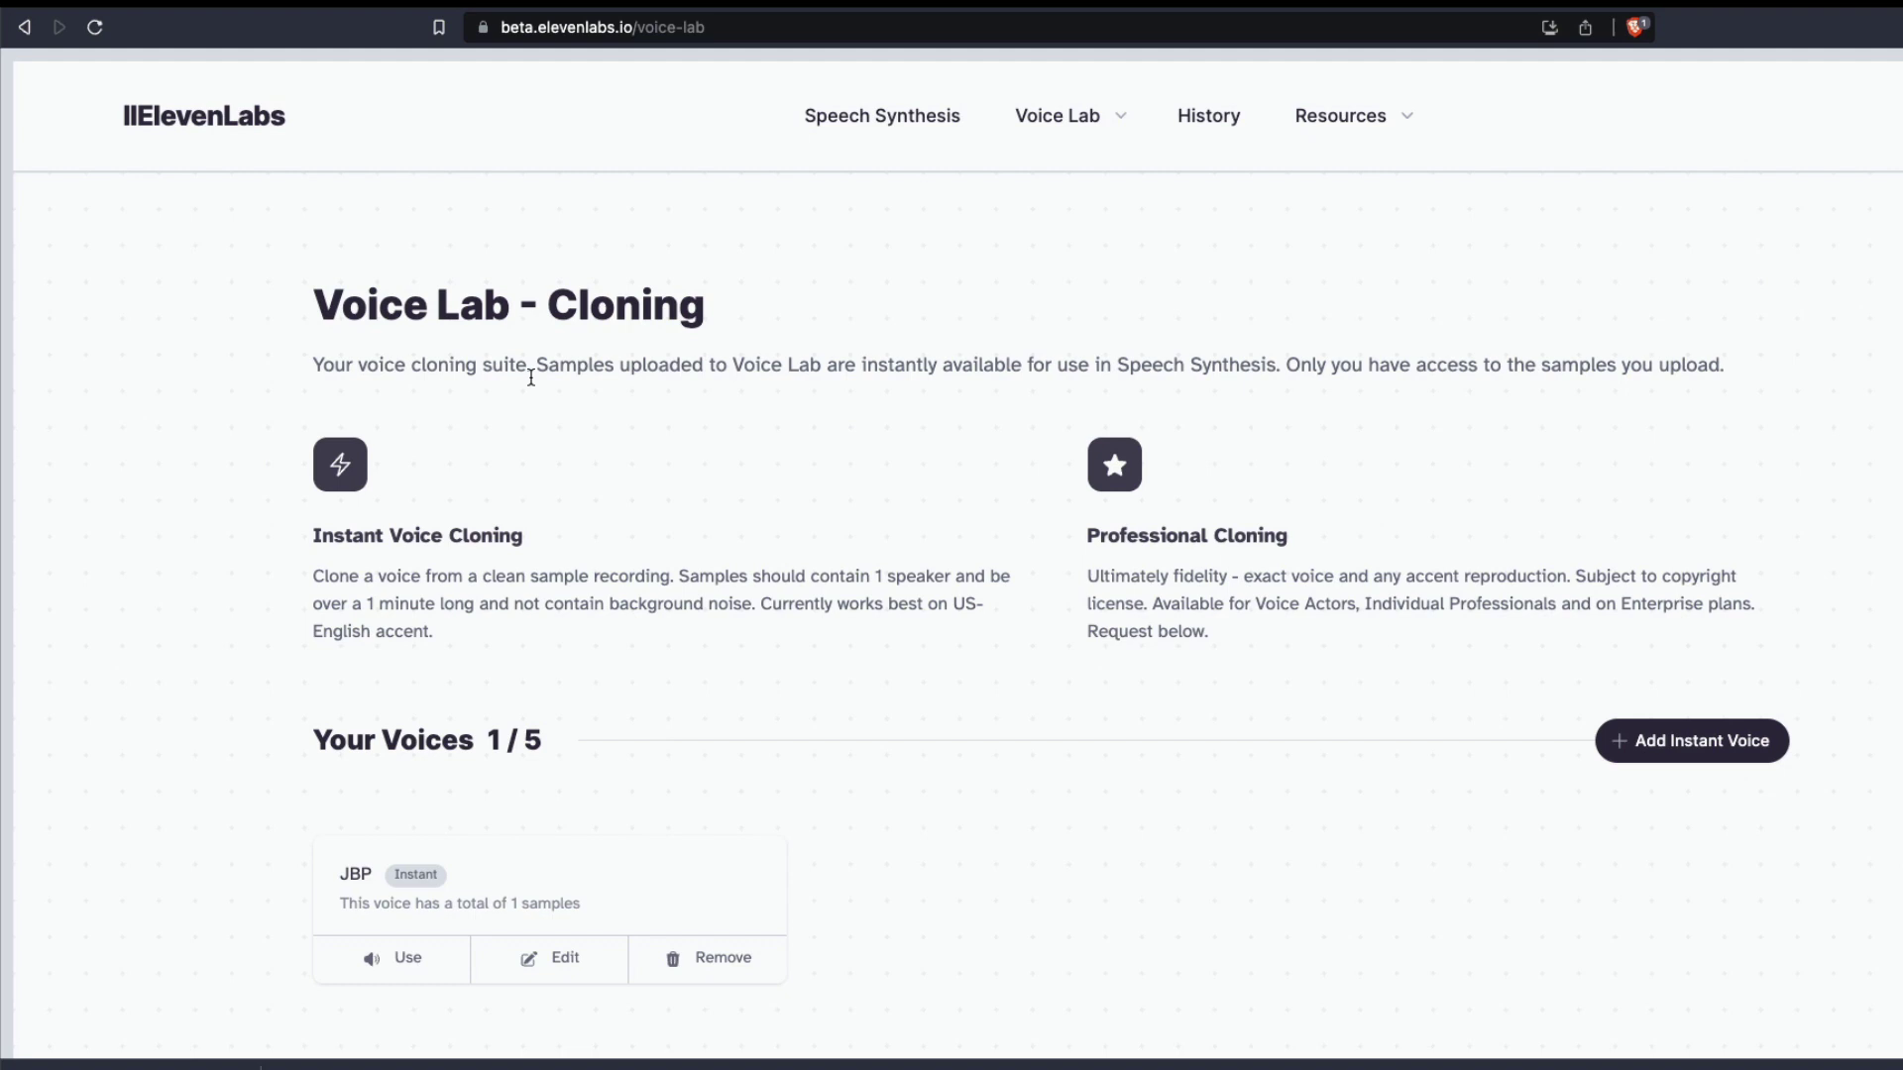
drag(1287, 369, 641, 376)
click(342, 606)
Highlight the one-minute sample length requirement and the US-English accent note
drag(315, 604, 487, 607)
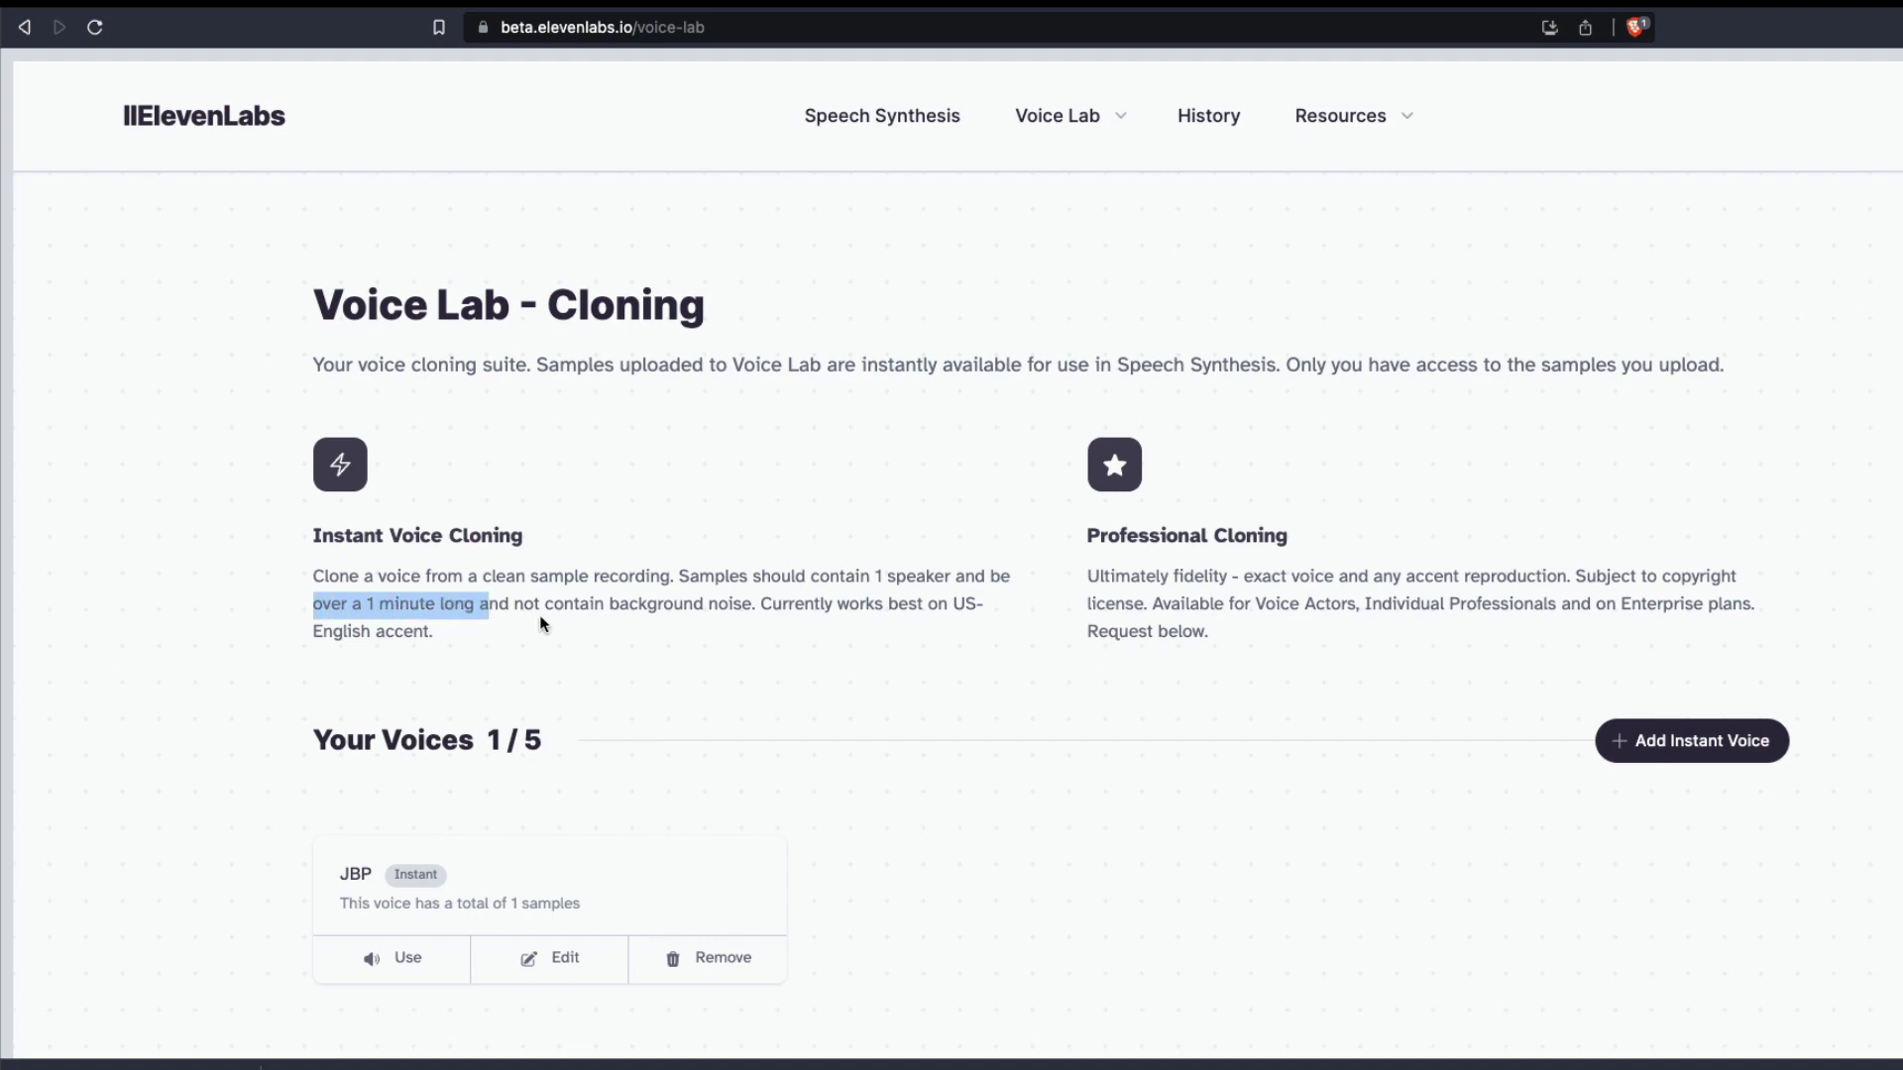
drag(761, 608, 769, 645)
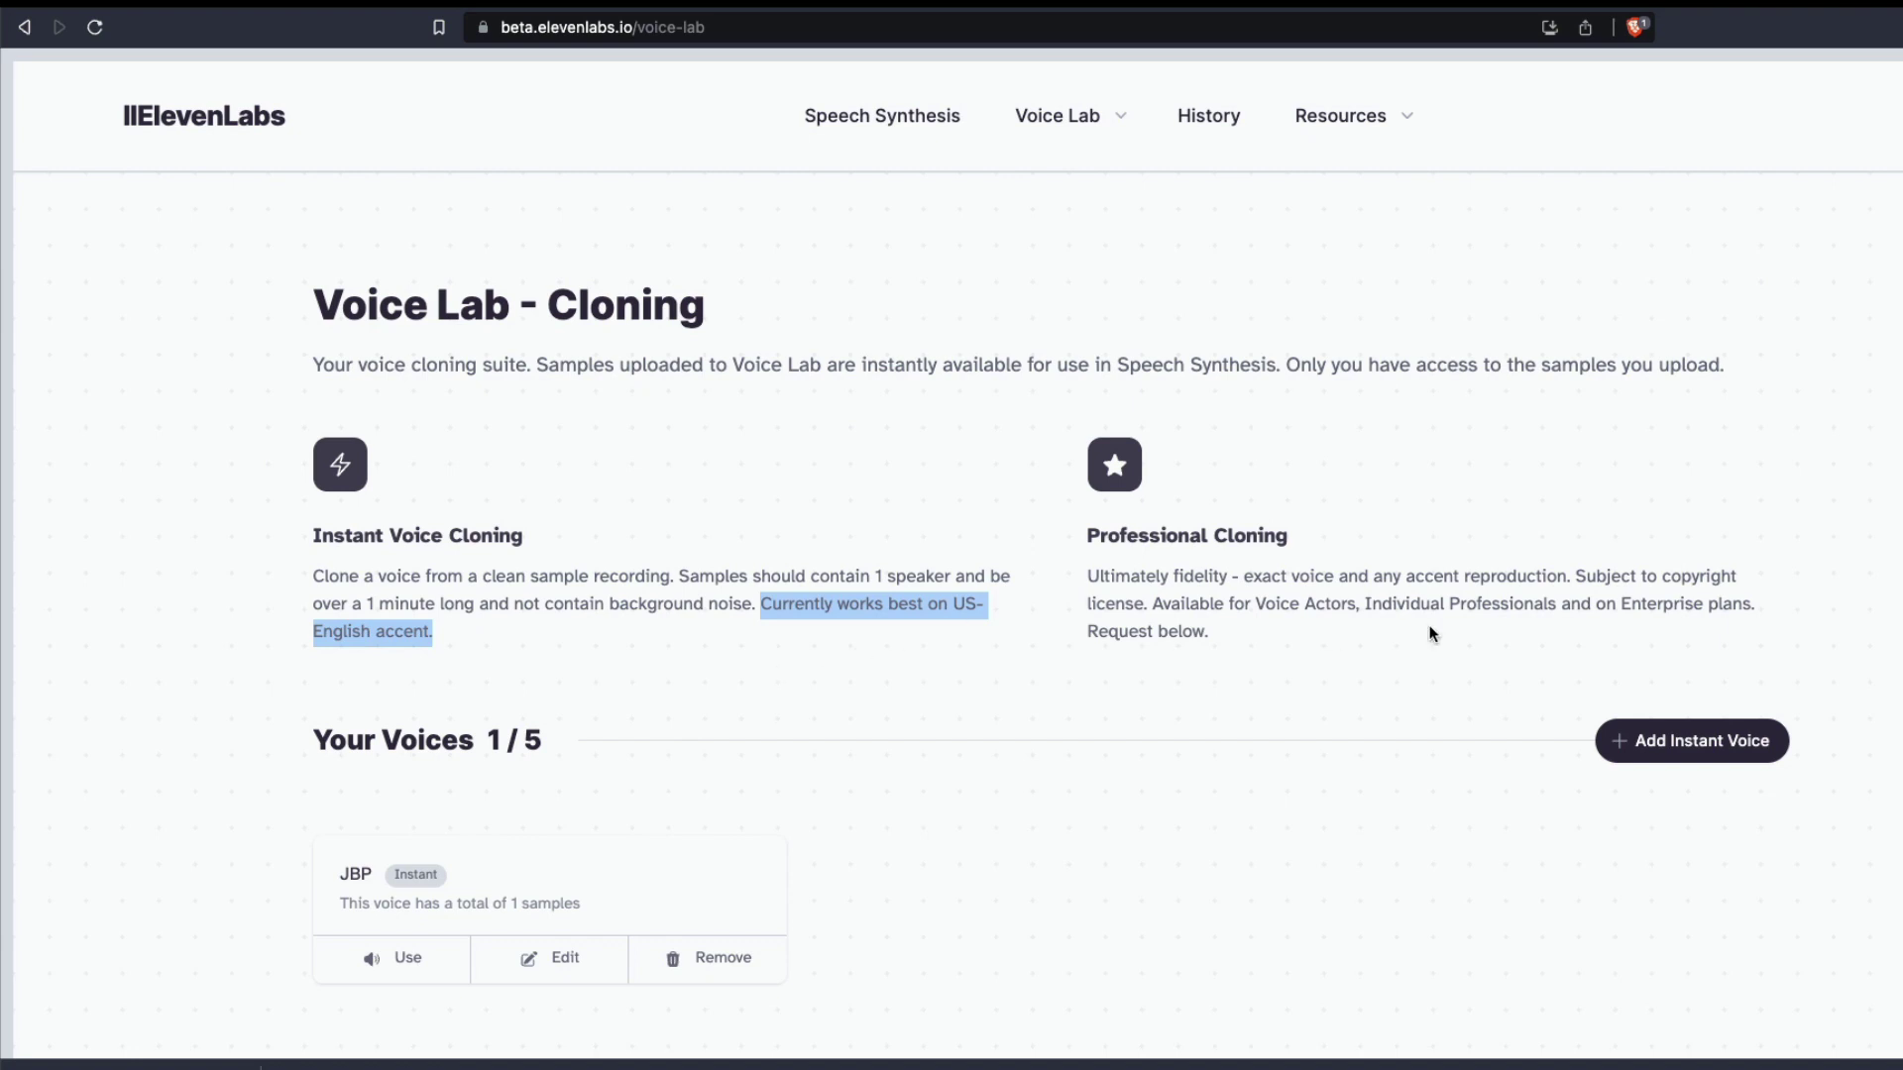
click(956, 713)
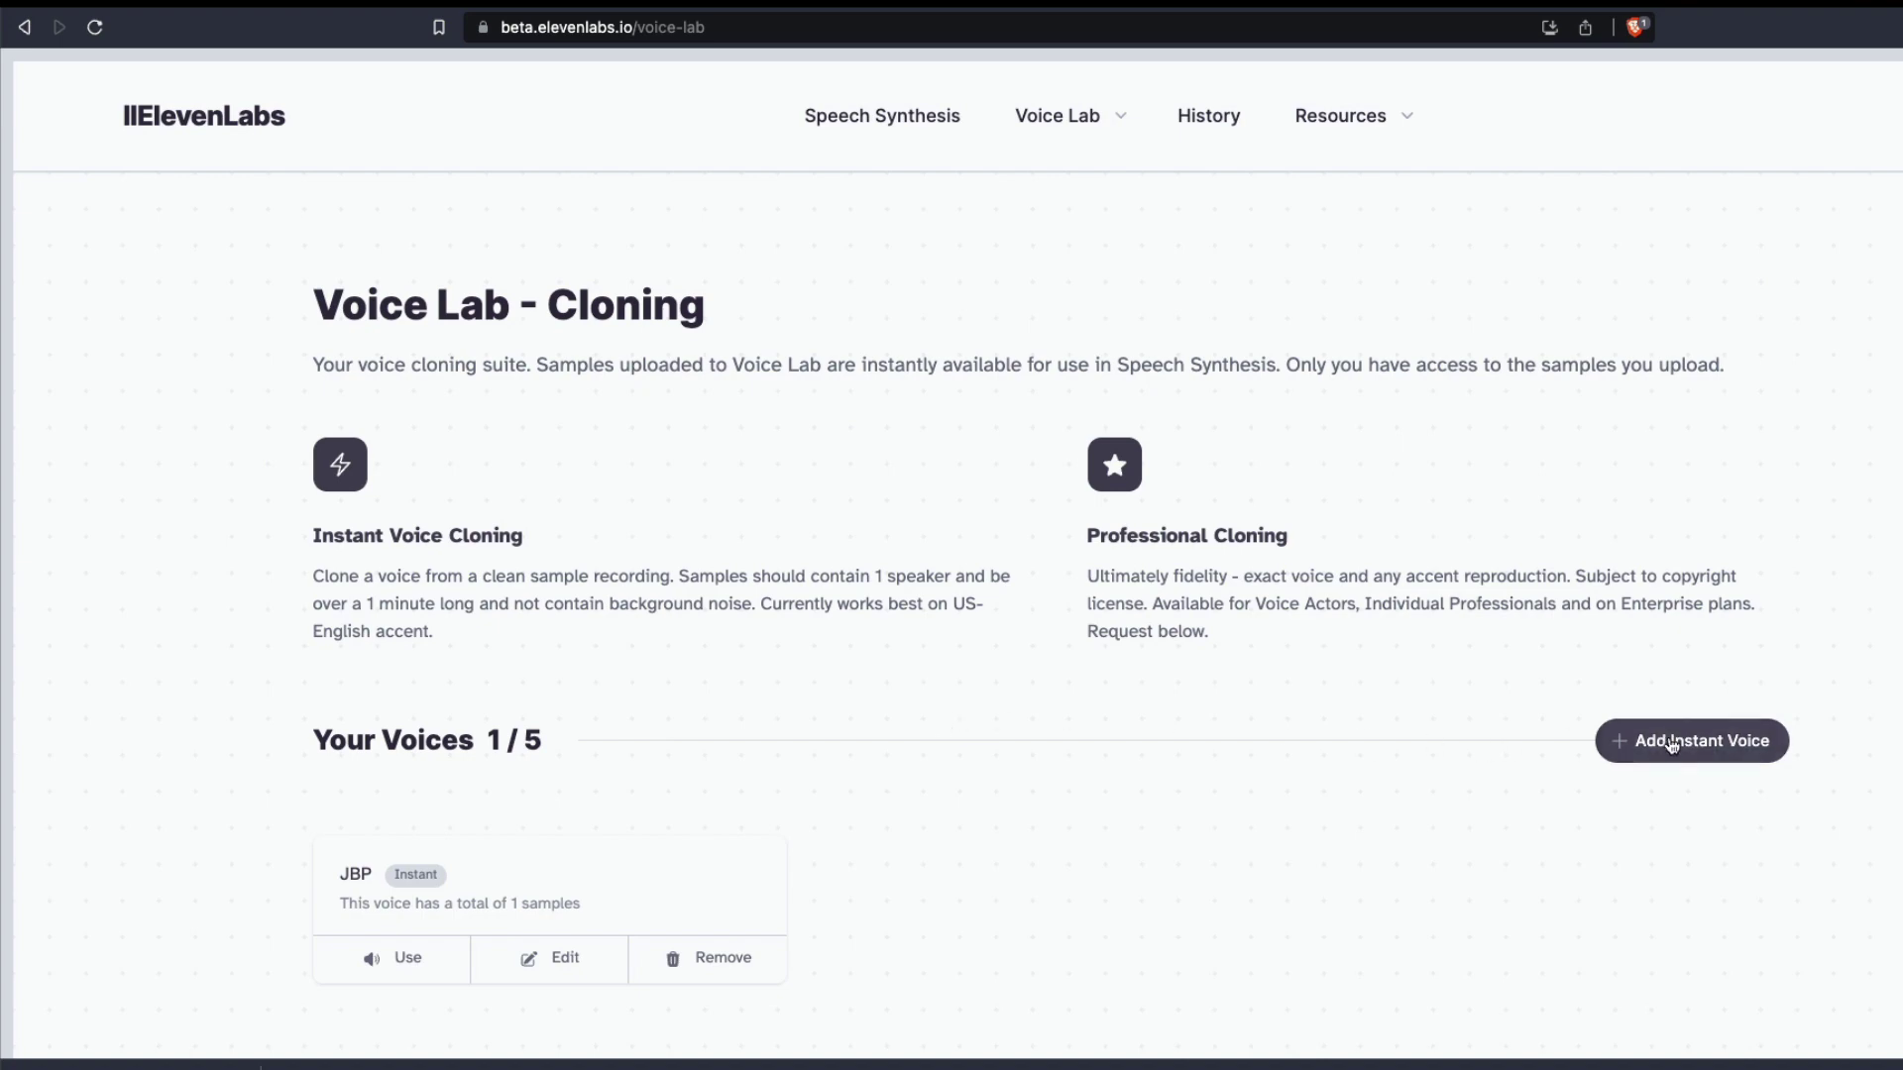
Add instant voice DRJBP from the uploaded 5.9 MiB sample, accepting the copyright agreement
click(1704, 745)
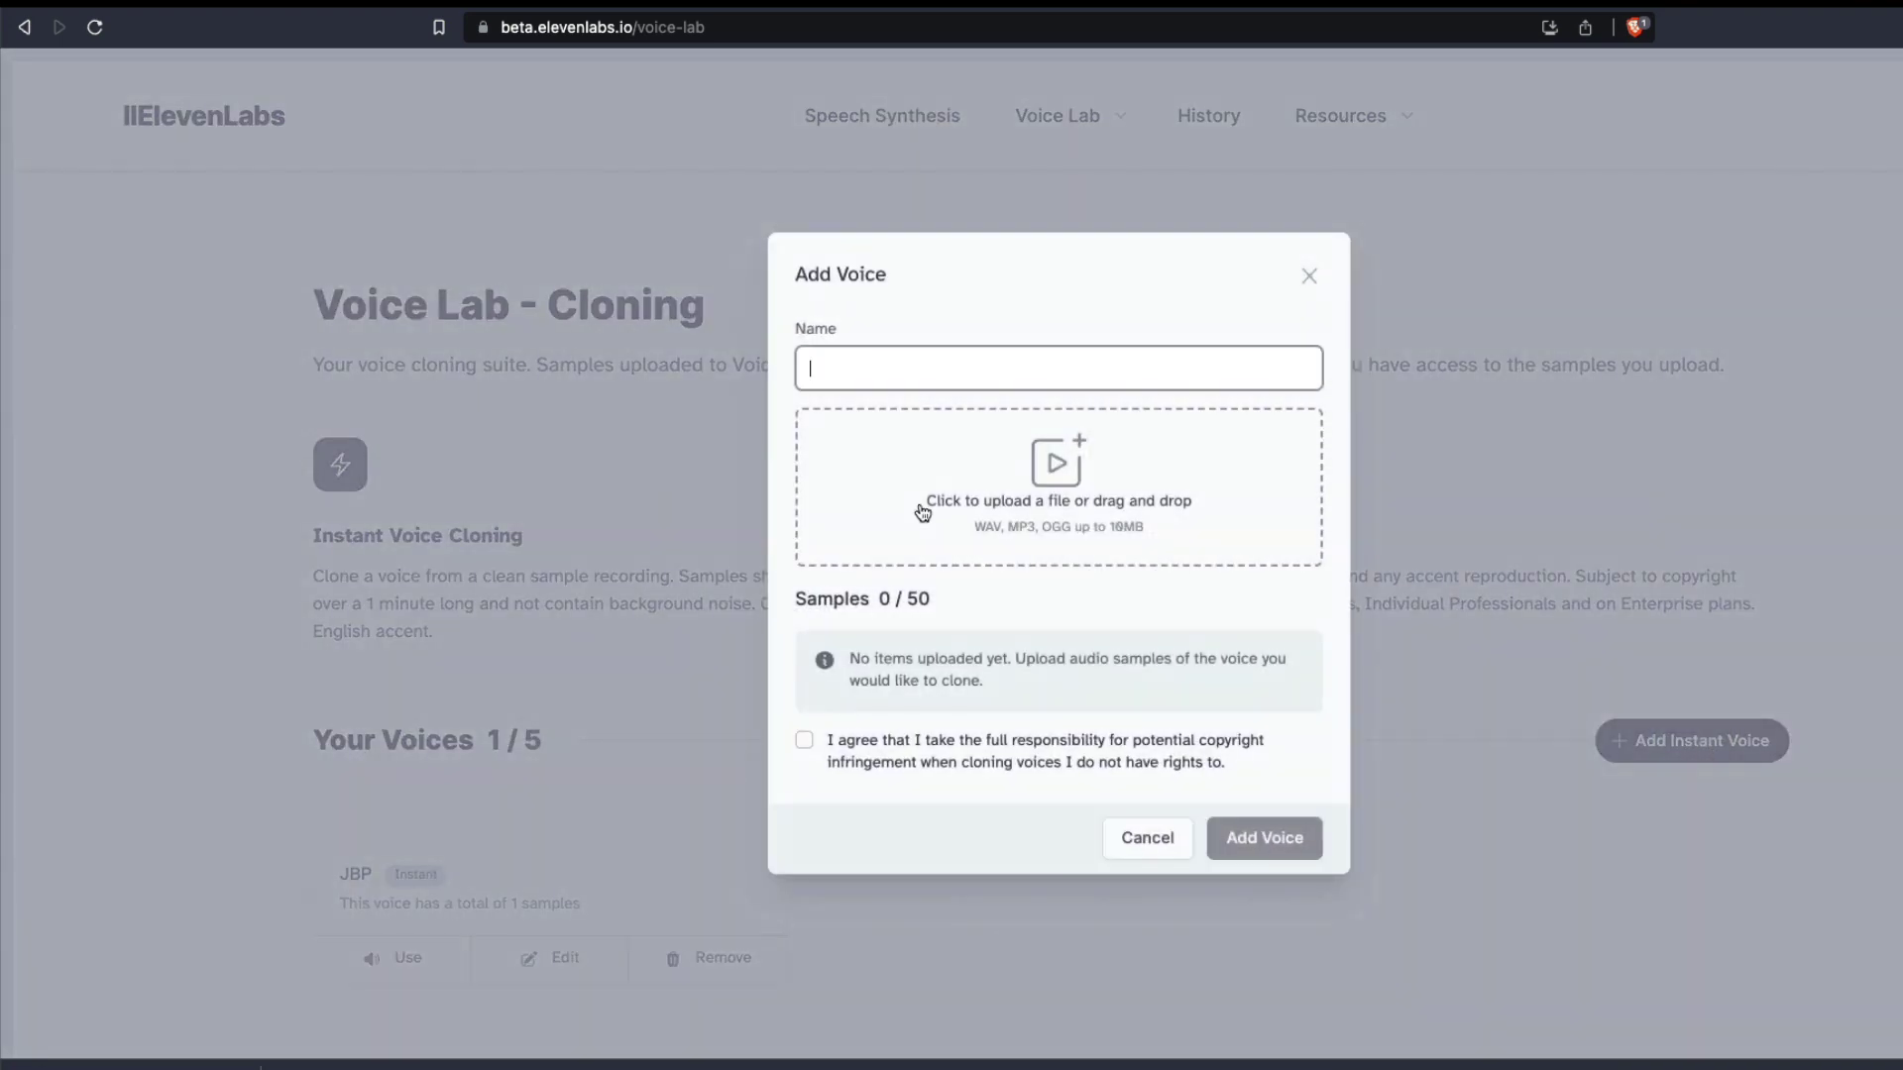
drag(179, 1065, 990, 527)
text(DRJBP)
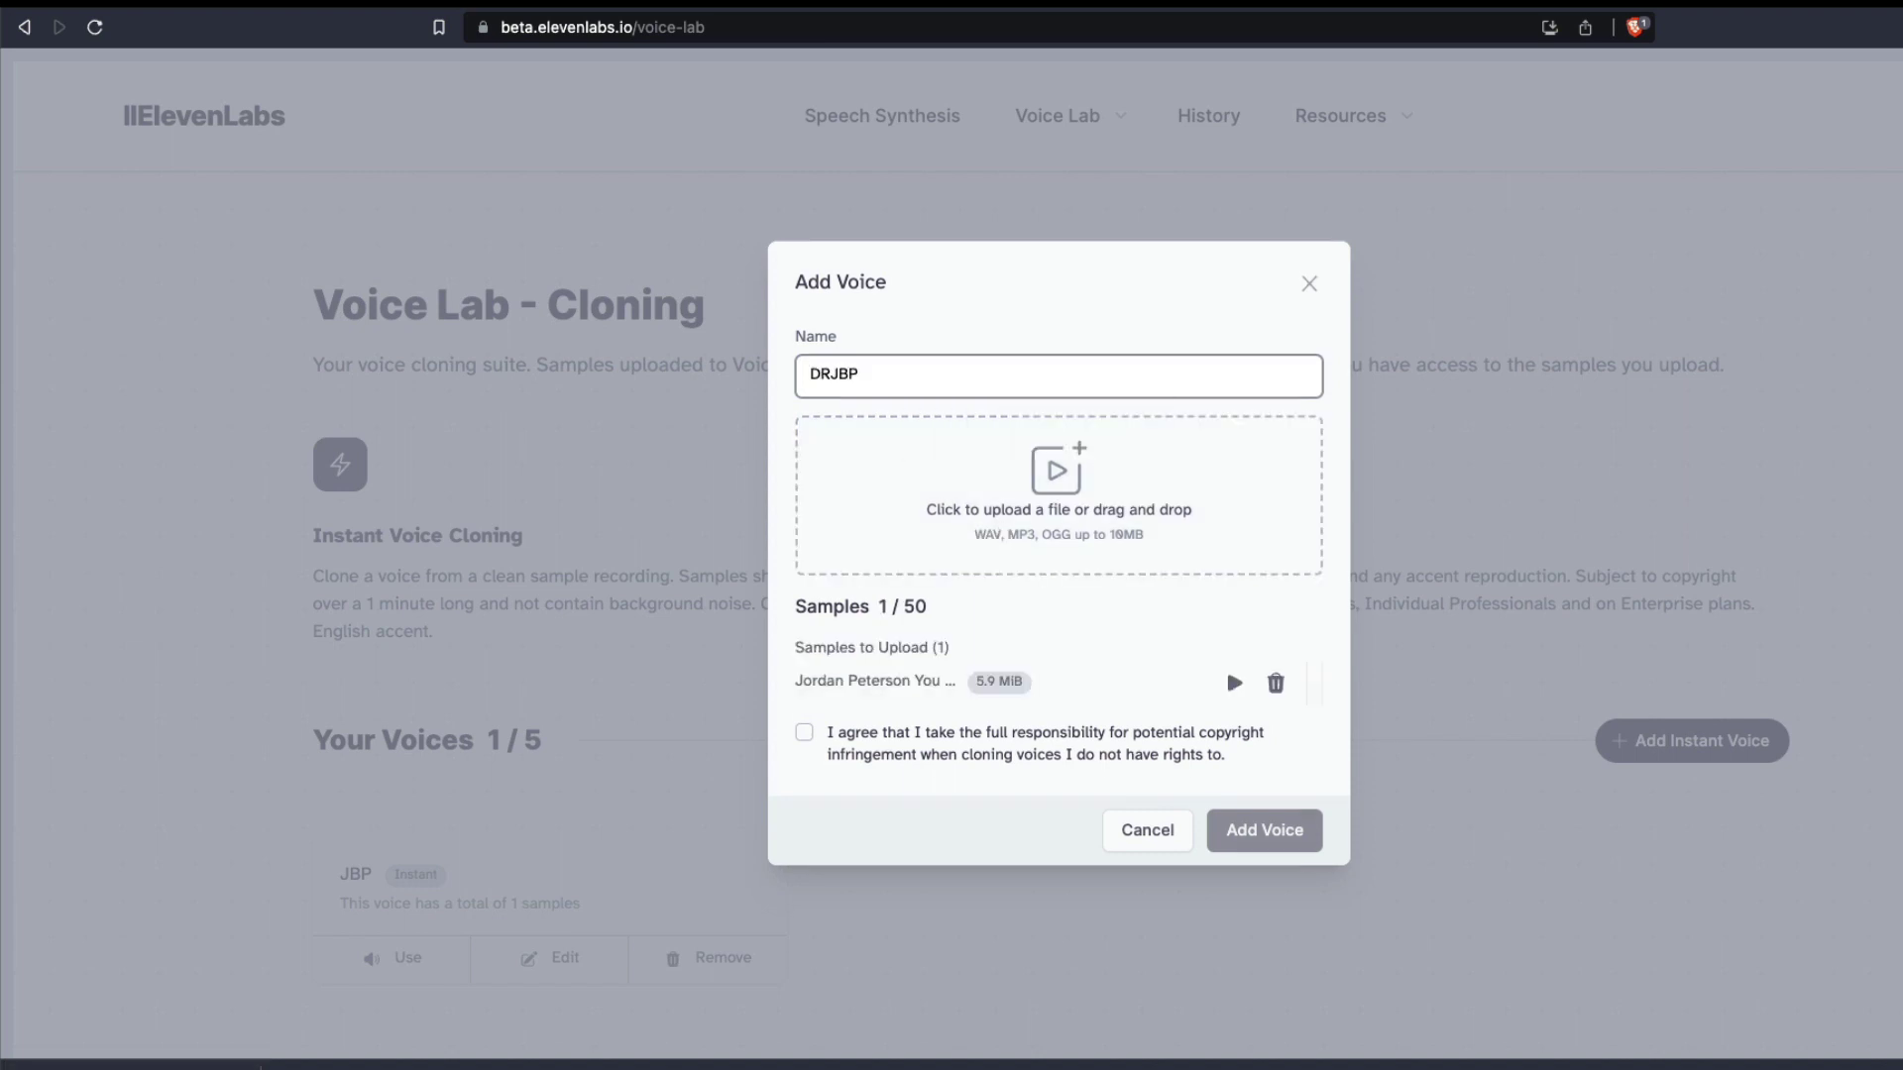
click(804, 733)
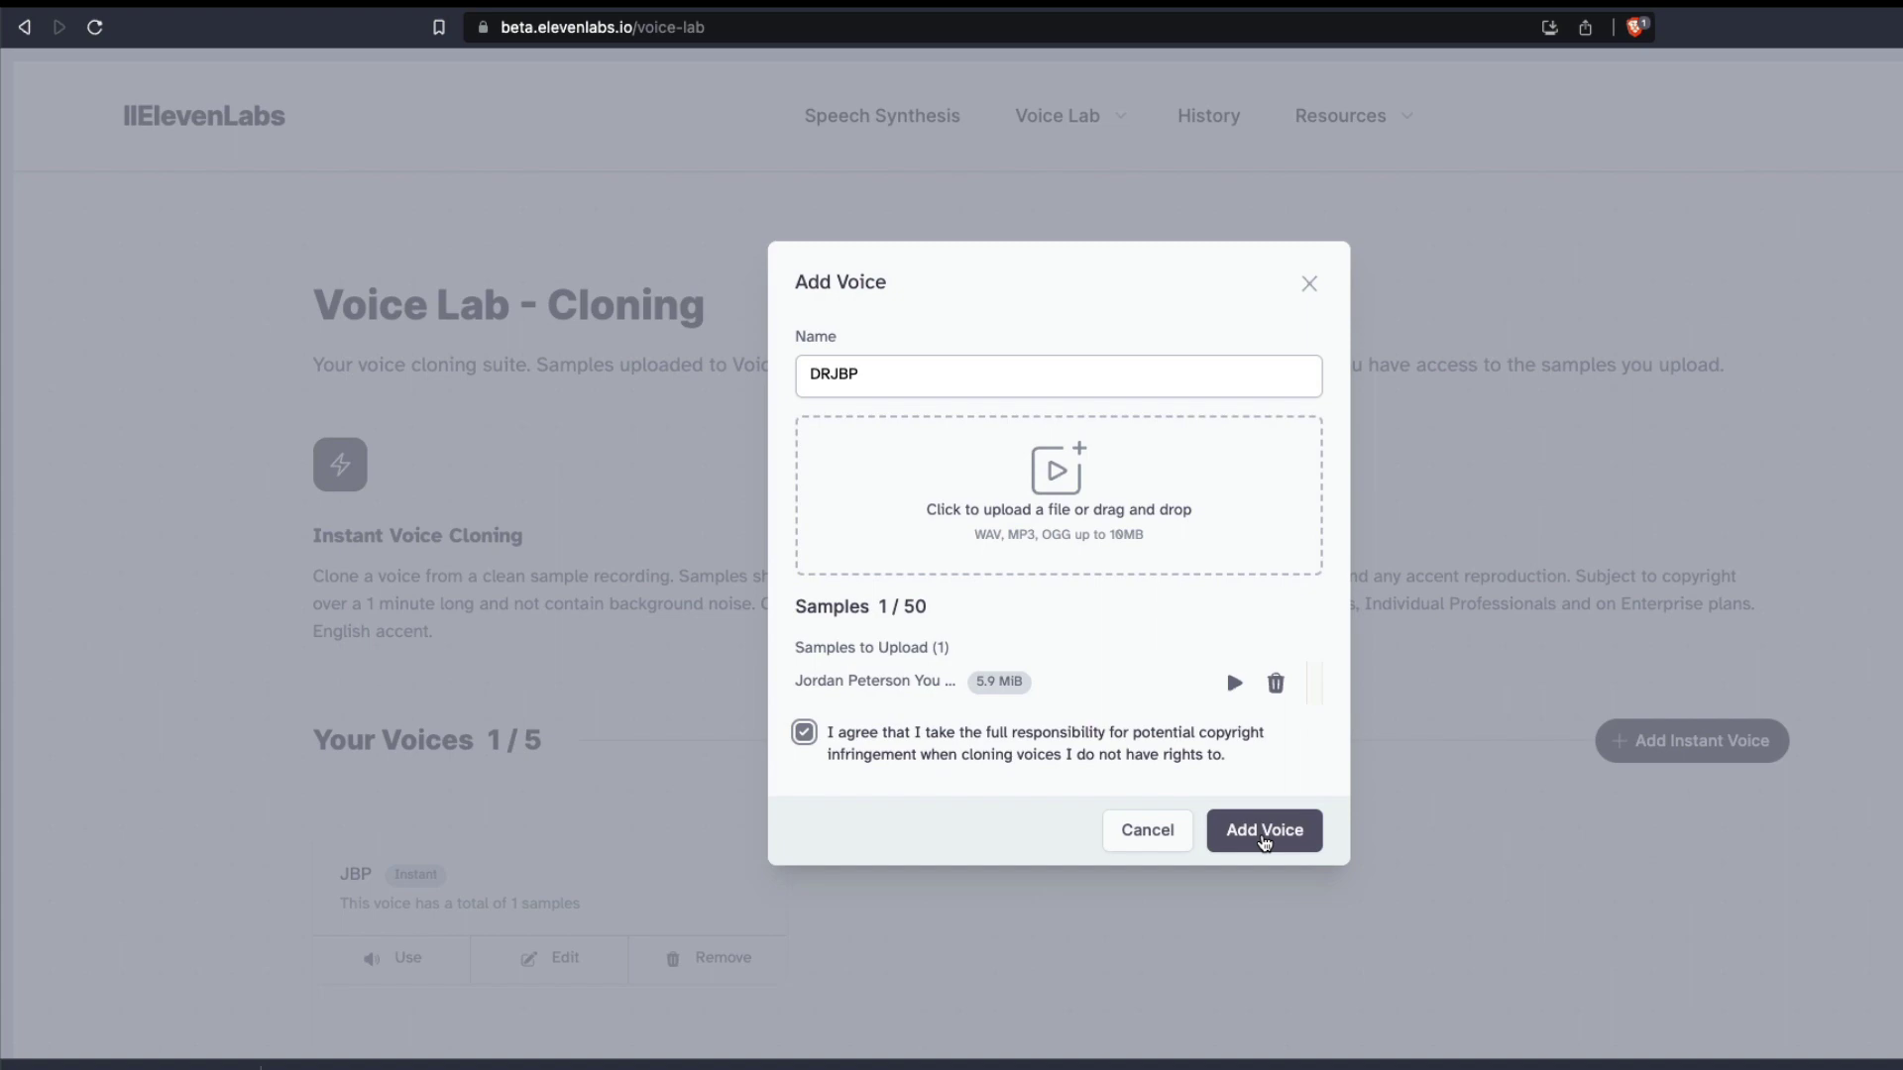
click(1263, 842)
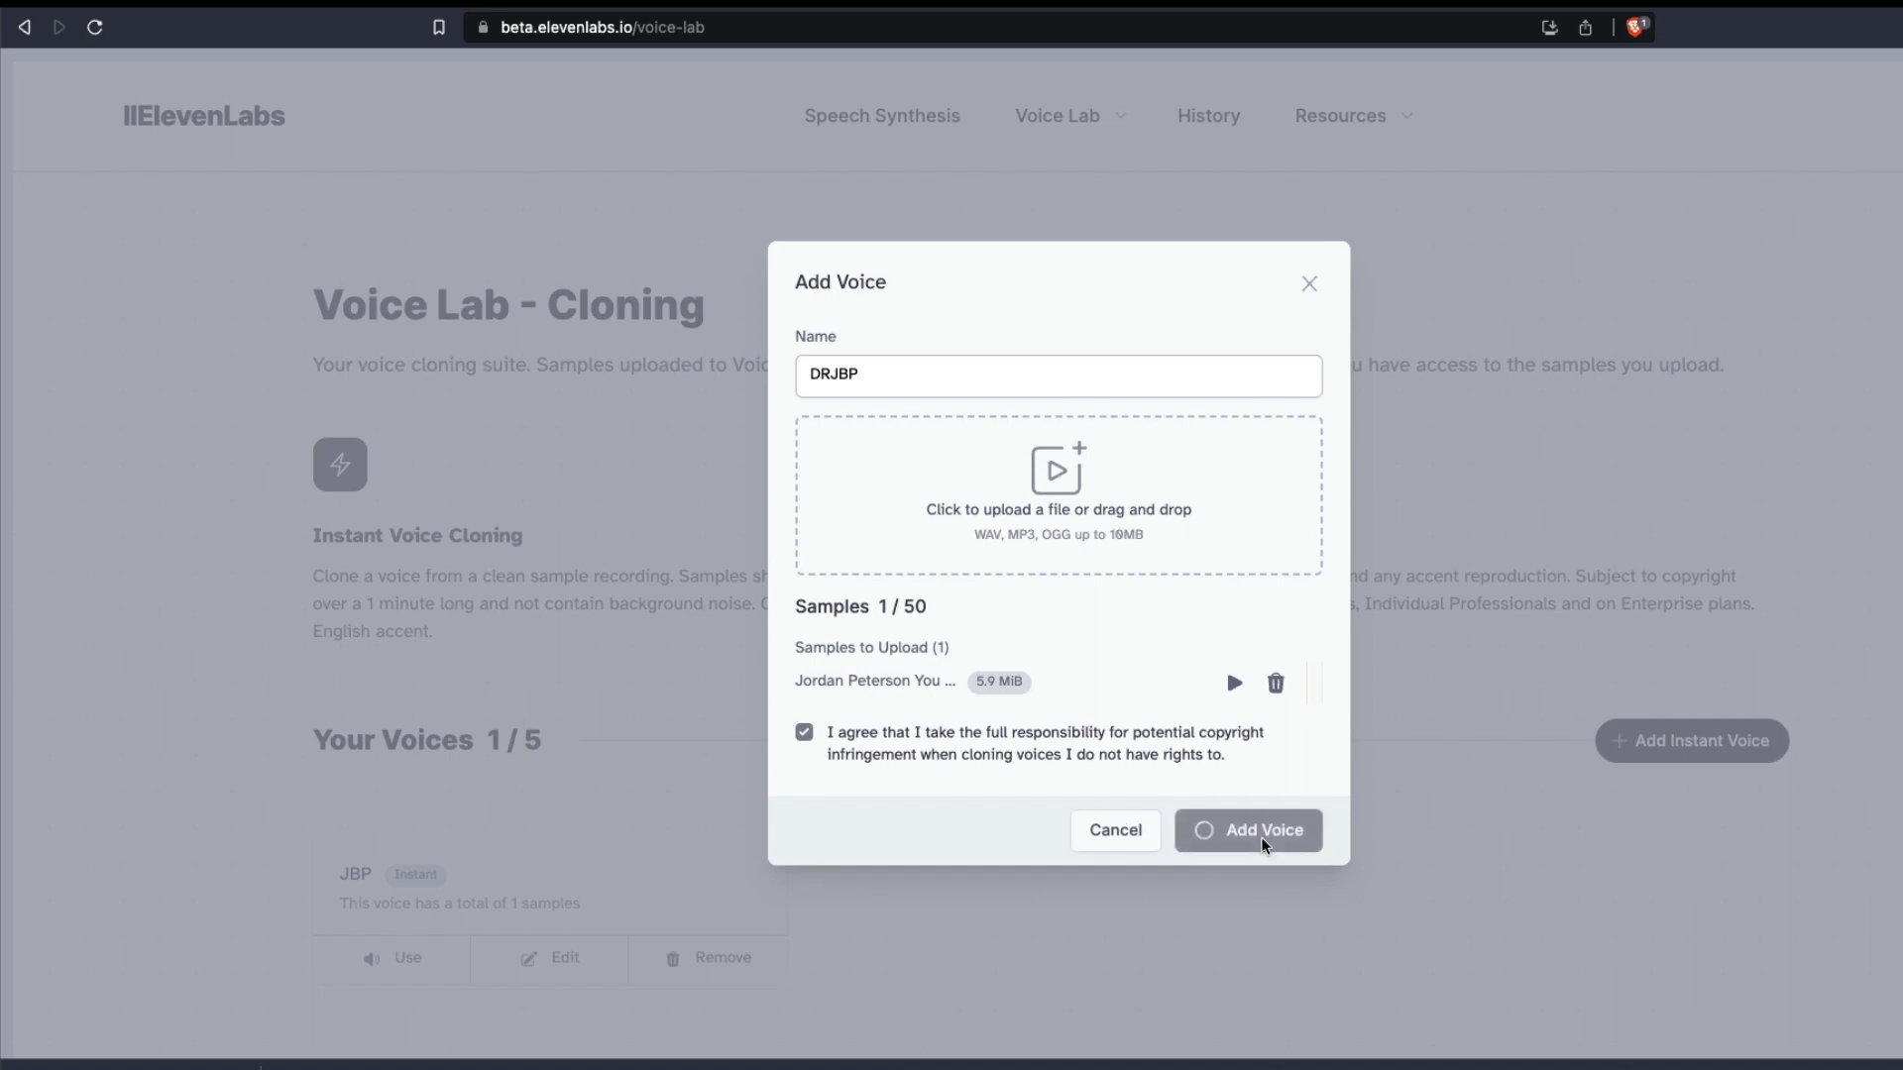
Choose the DRJBP voice and select all the existing text to replace it
scroll(690, 808, down, 3)
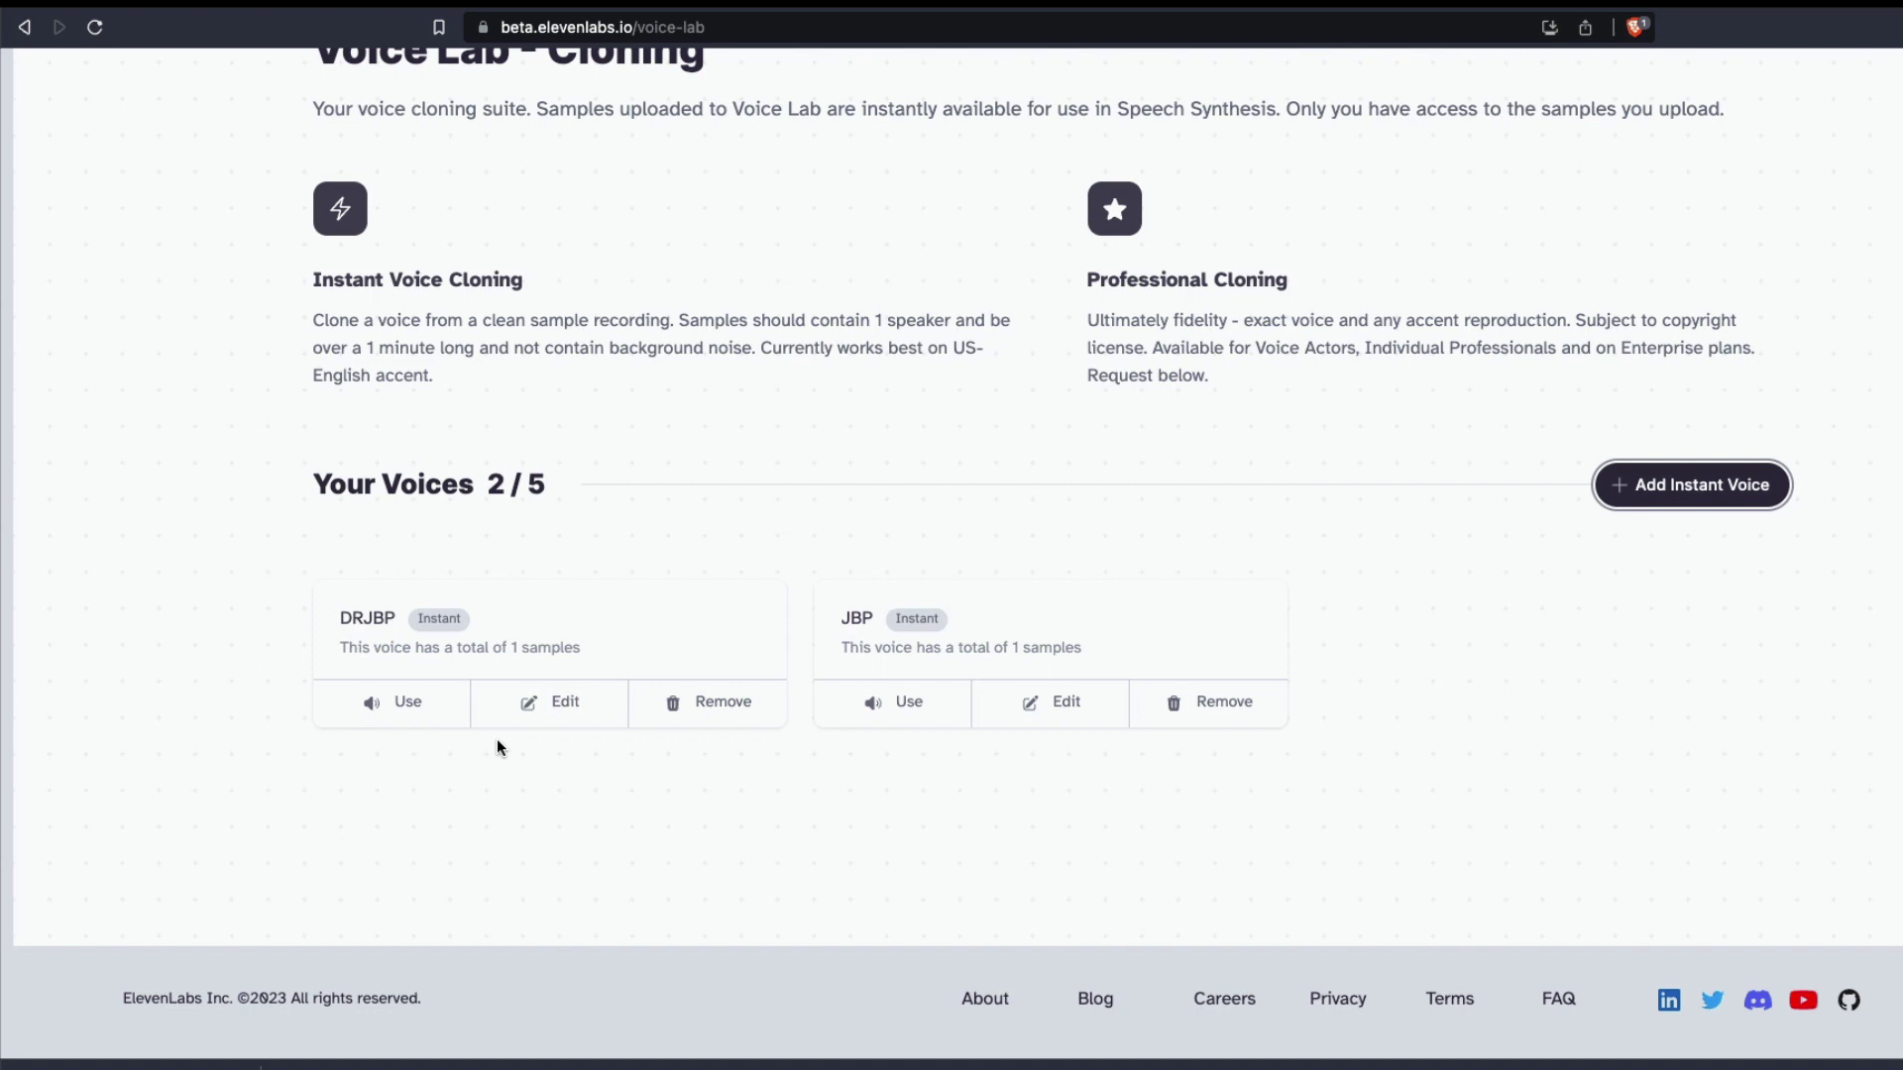
click(389, 706)
drag(1355, 706, 505, 374)
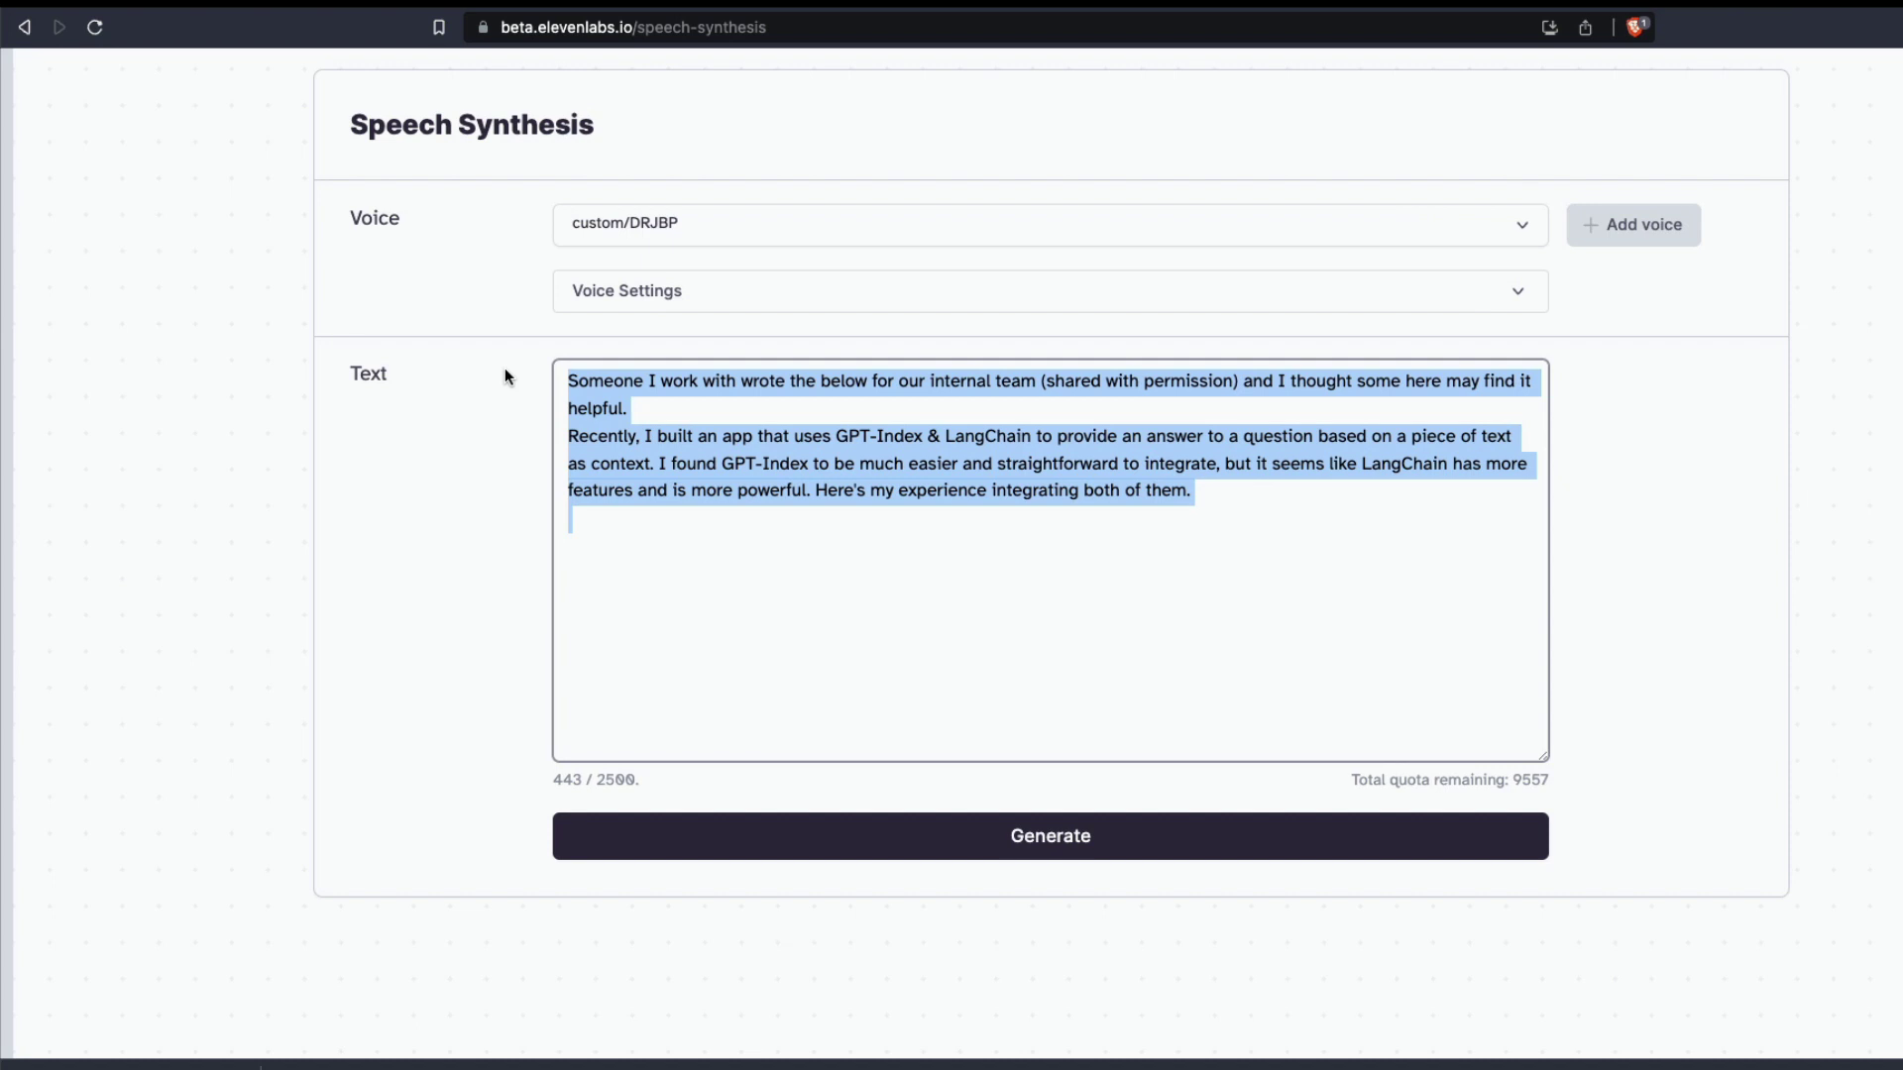
Type 'This is my youtube channel. Welcome to 1littlecoder. Please subscribe…' and the AI/ML content line
text(This is )
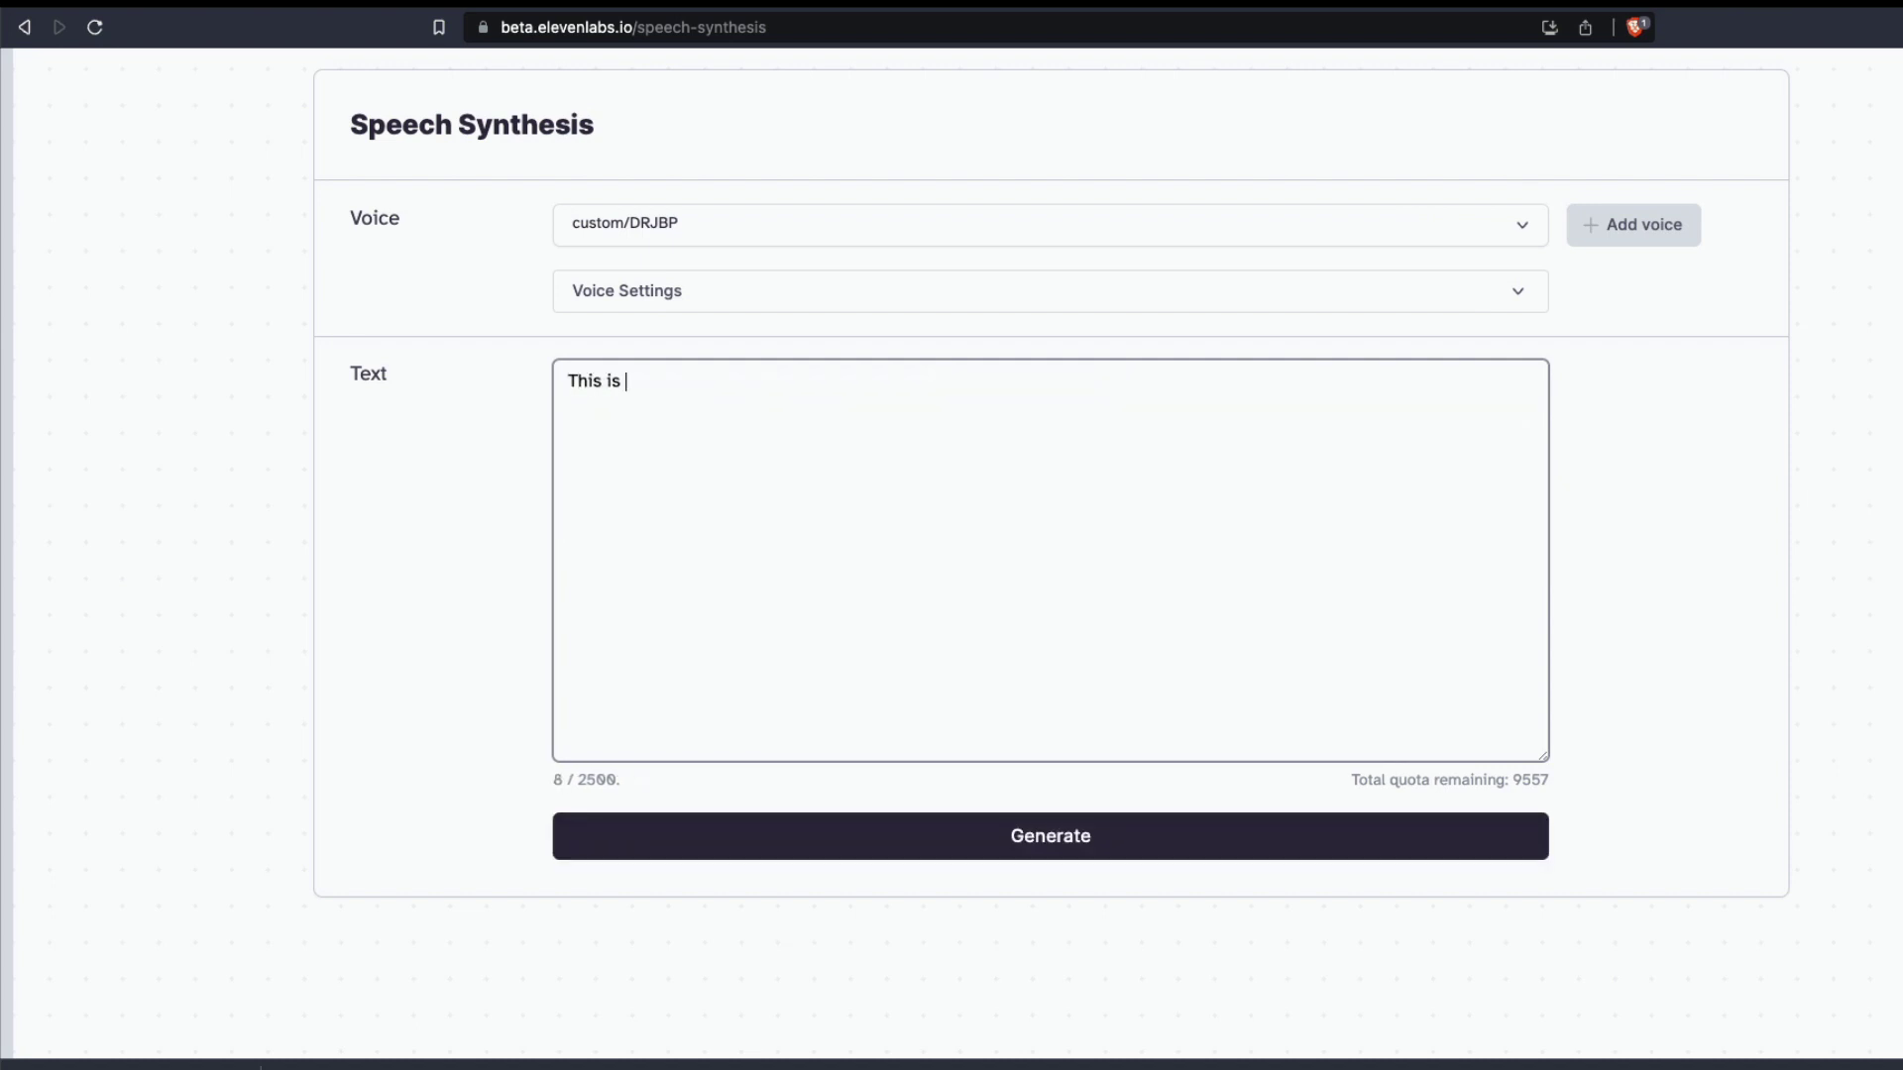
text(my youtube chan)
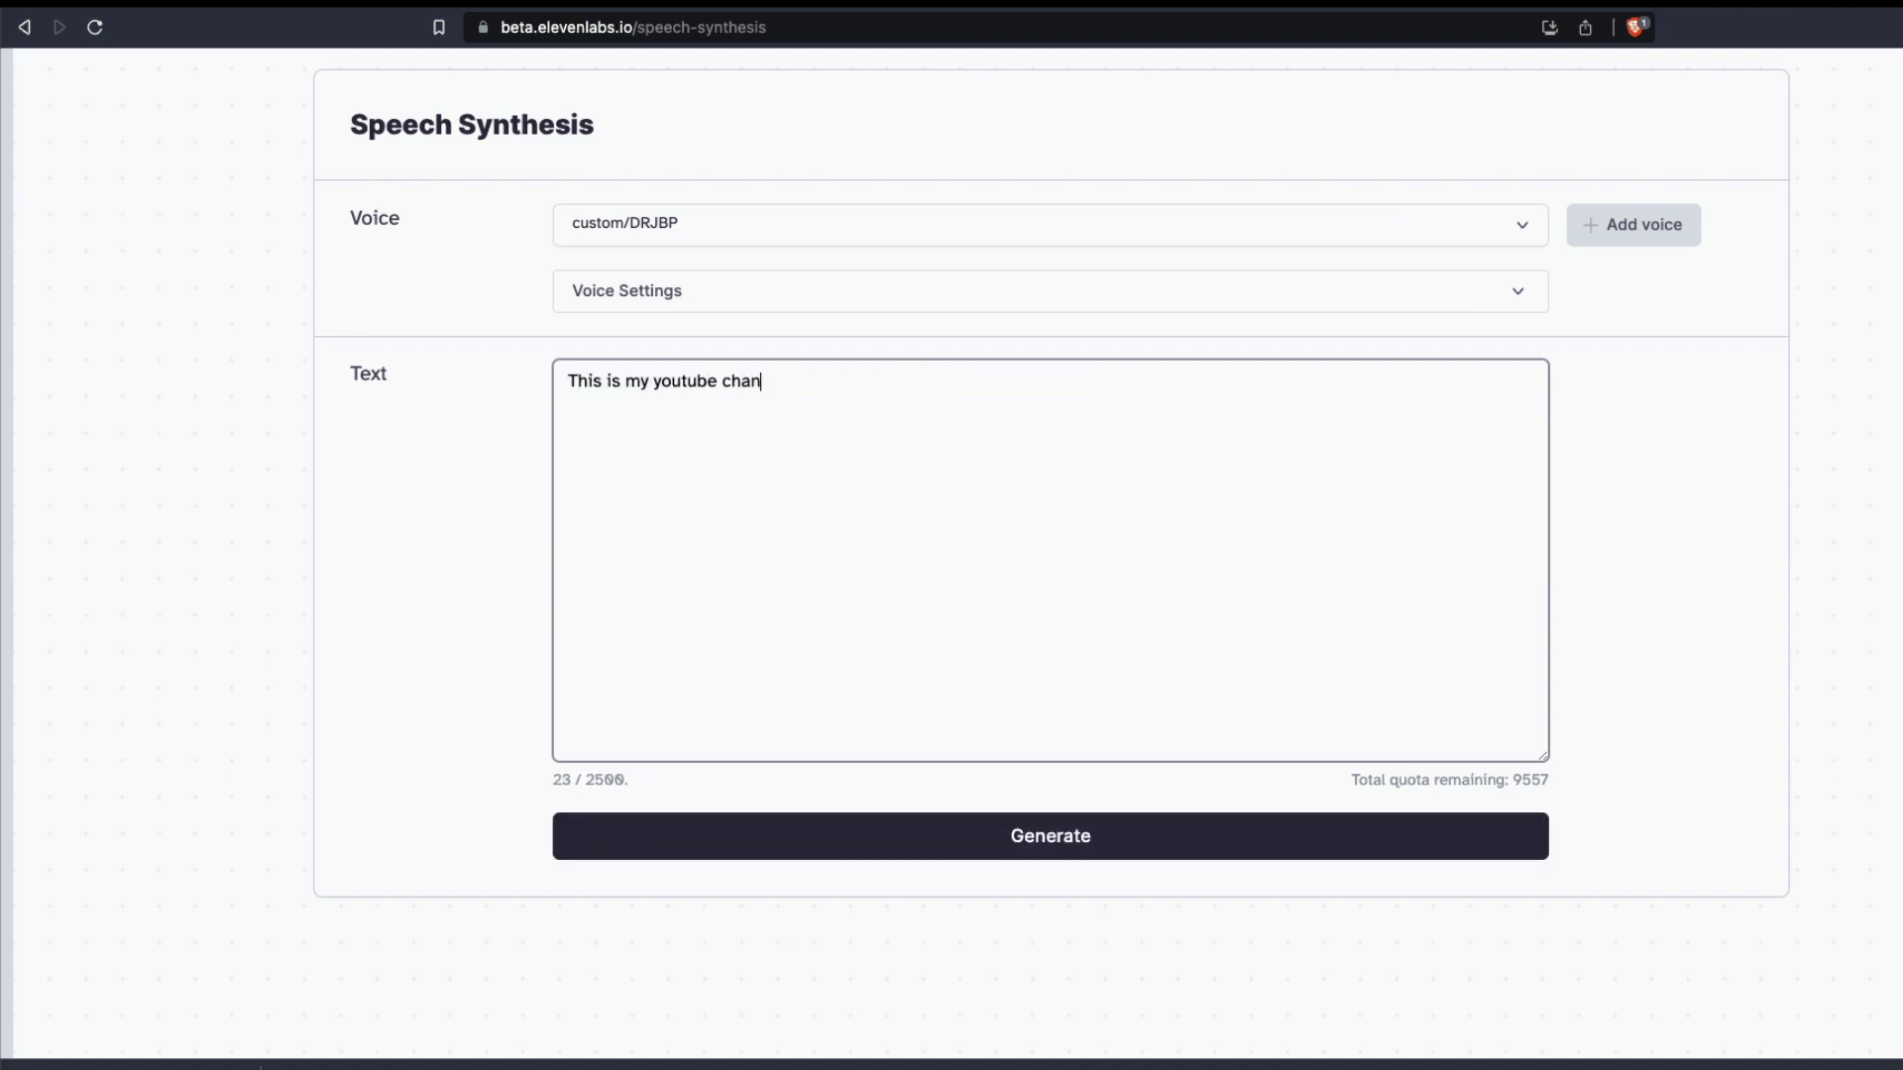
text(nel. We)
key(BackSpace)
key(BackSpace)
key(BackSpace)
text(. Welcome to 1littleco)
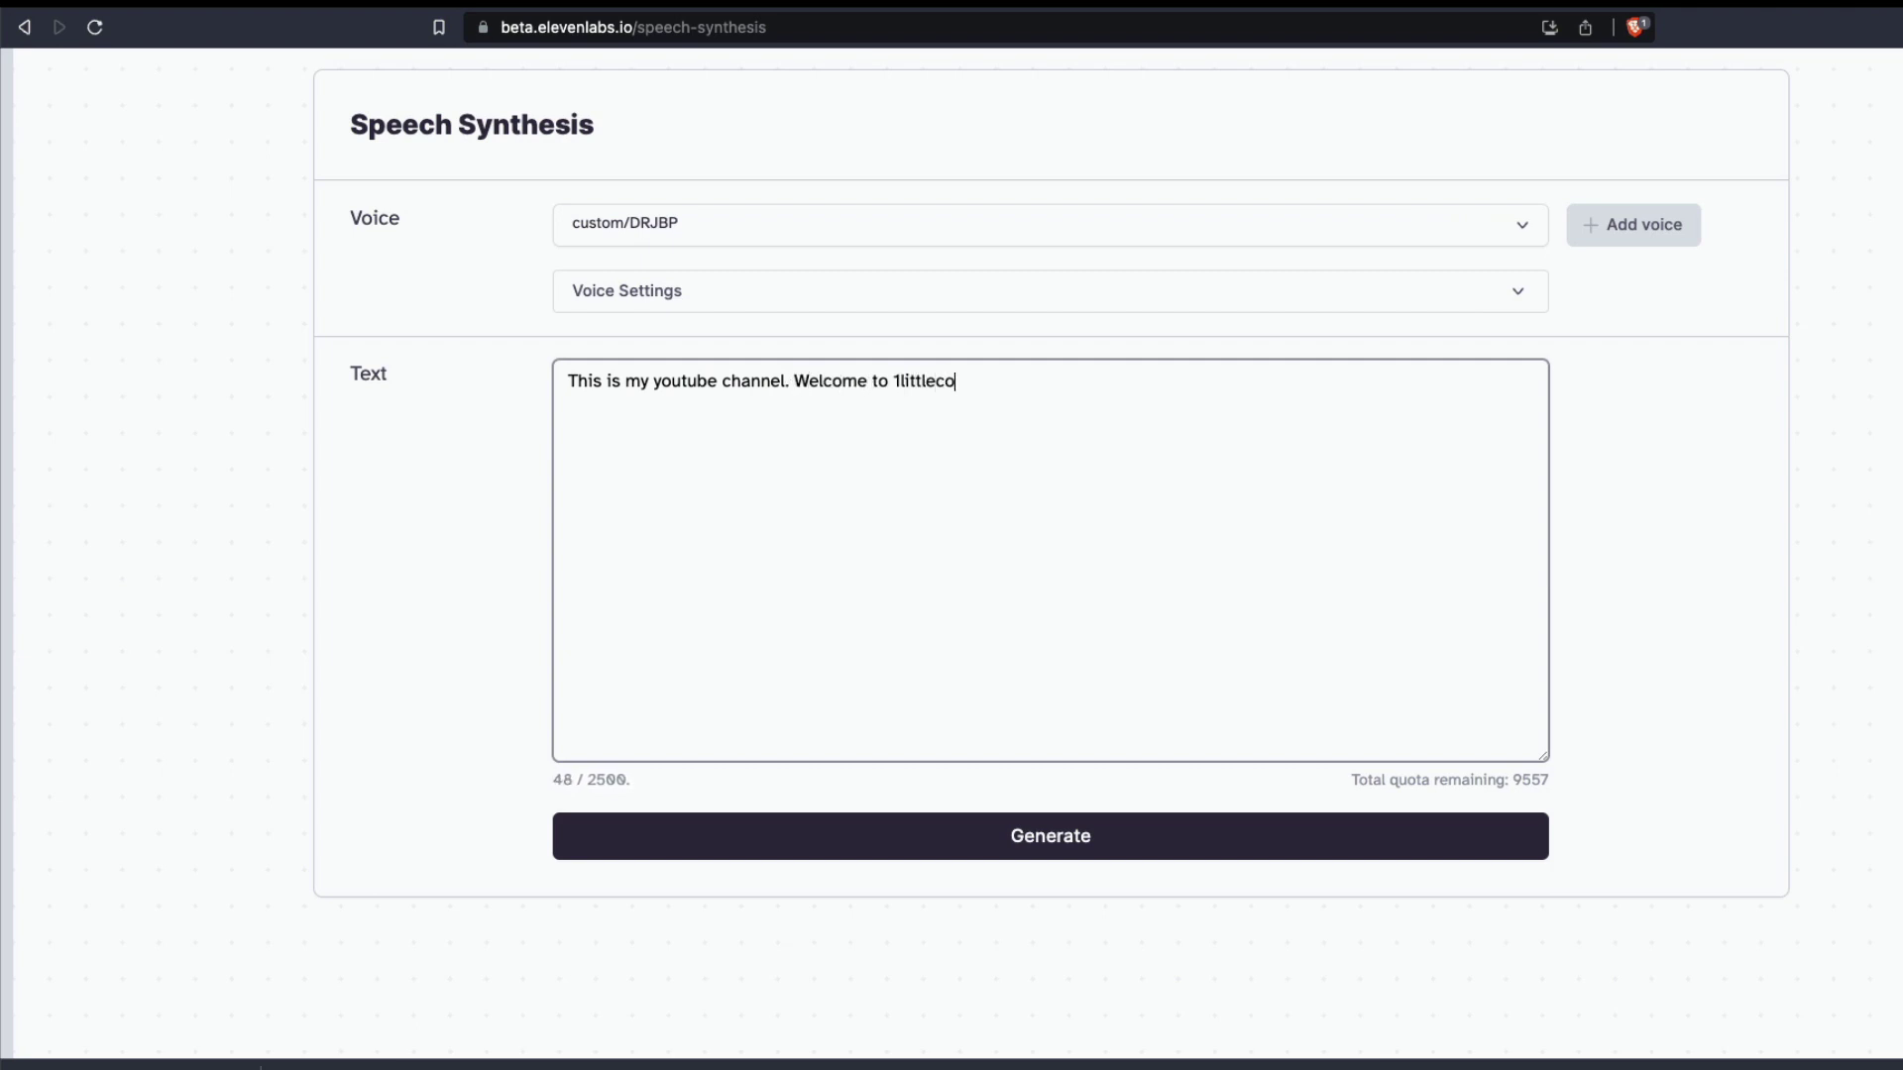
text(der. Please)
key(BackSpace)
key(BackSpace)
text(ase subscribe to my ch)
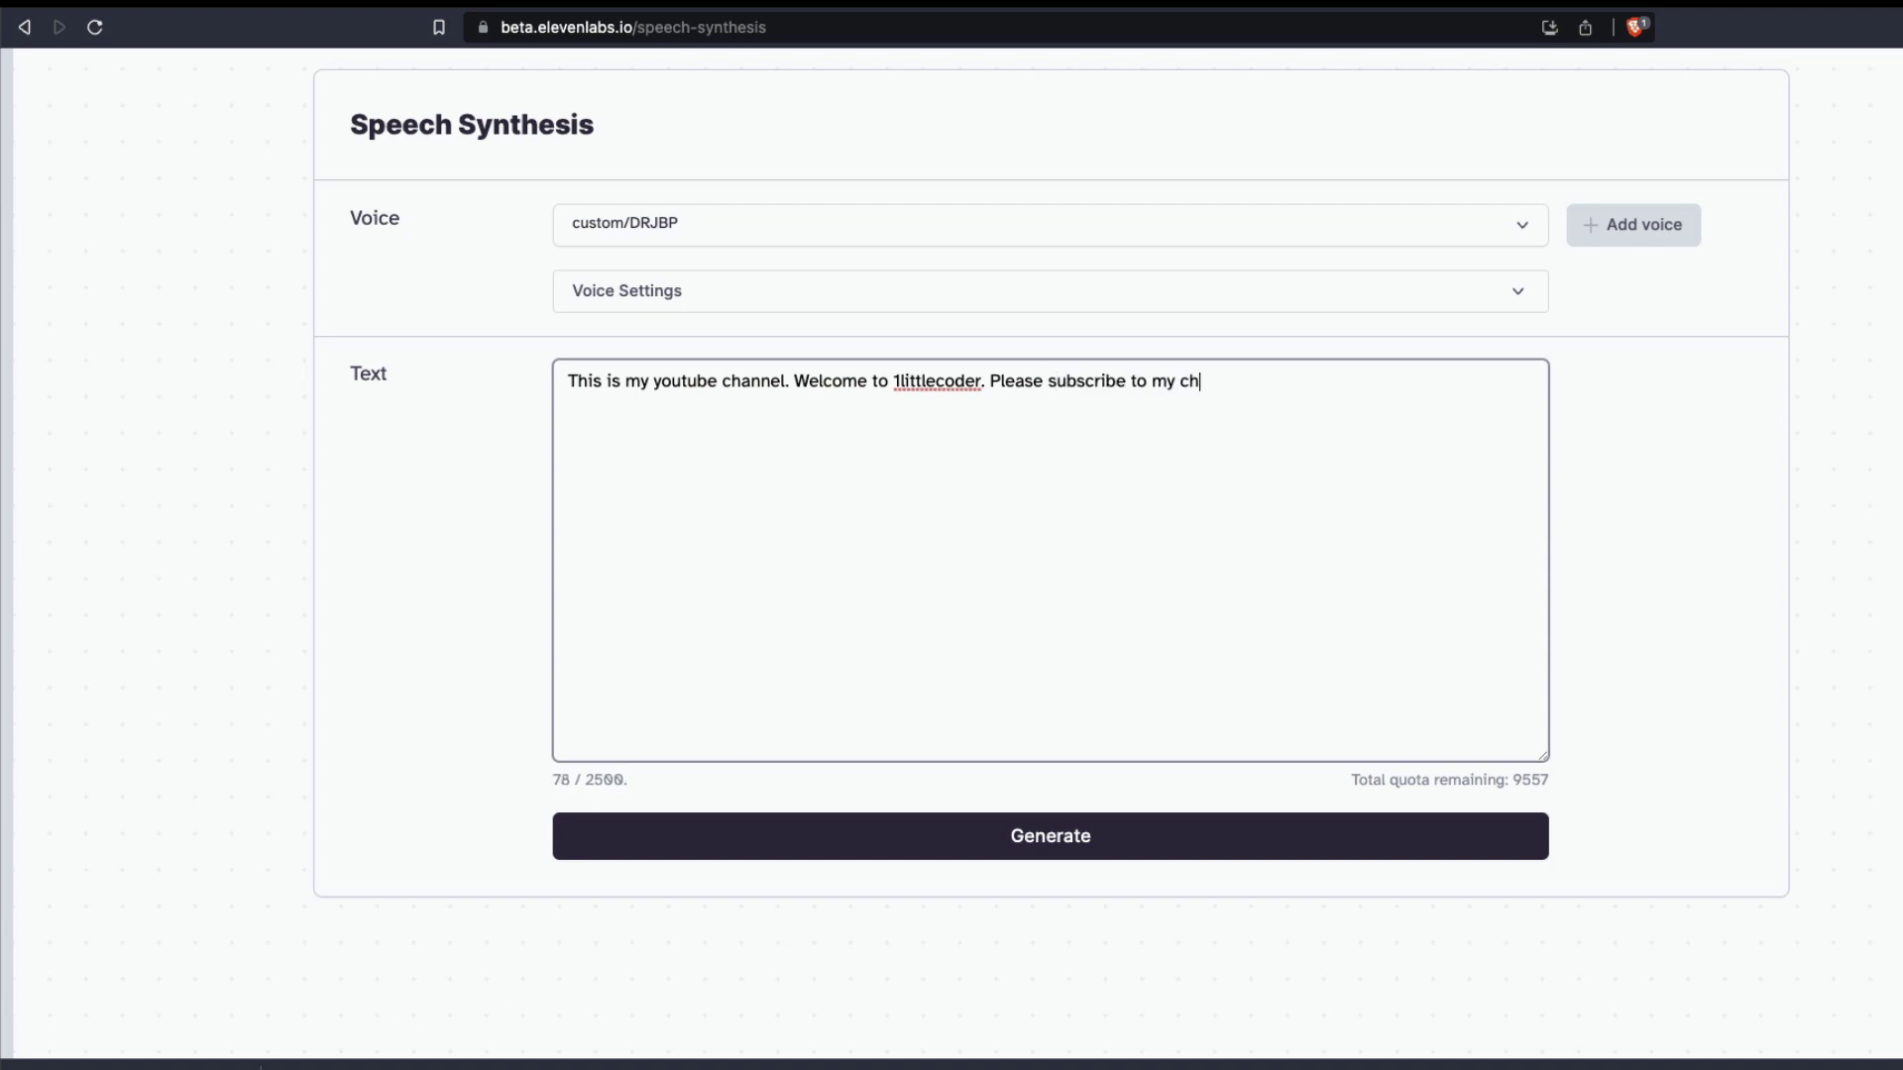
text(annel. This is whe)
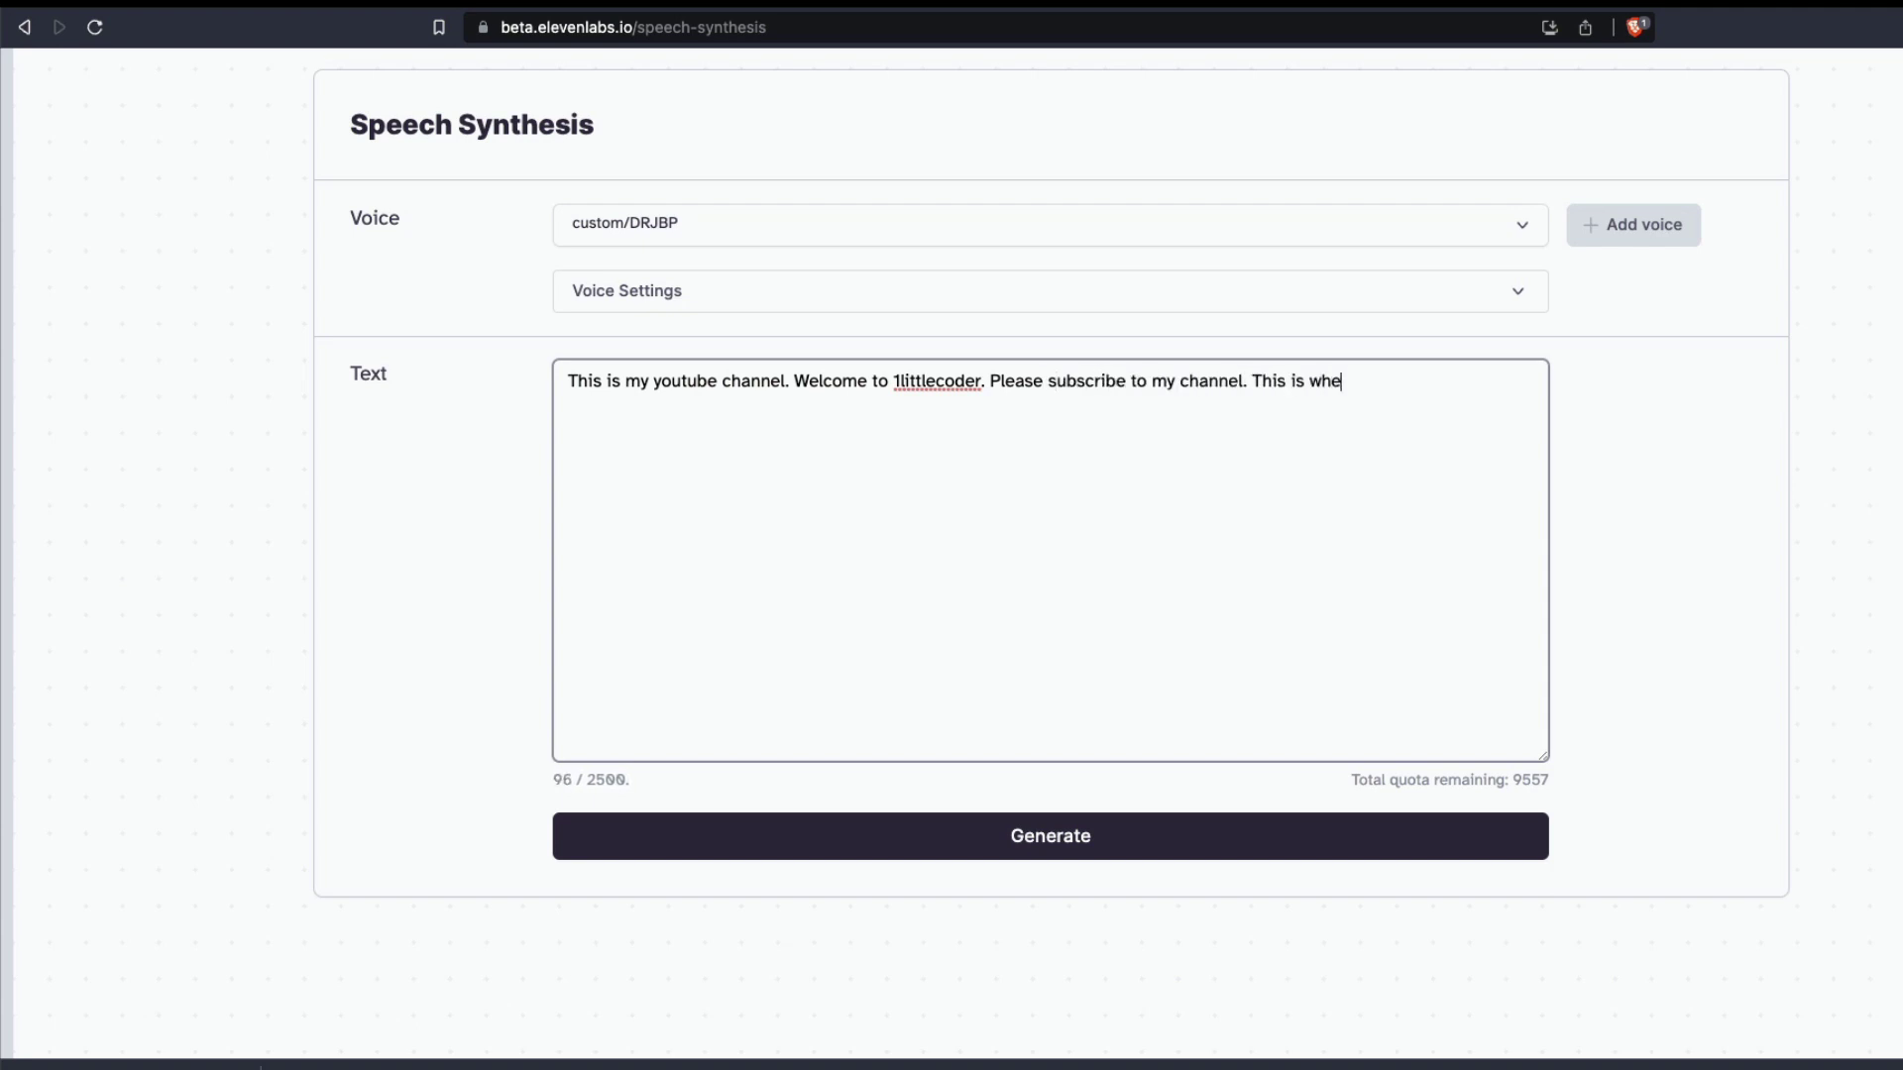
text(re I post AI and ML conten)
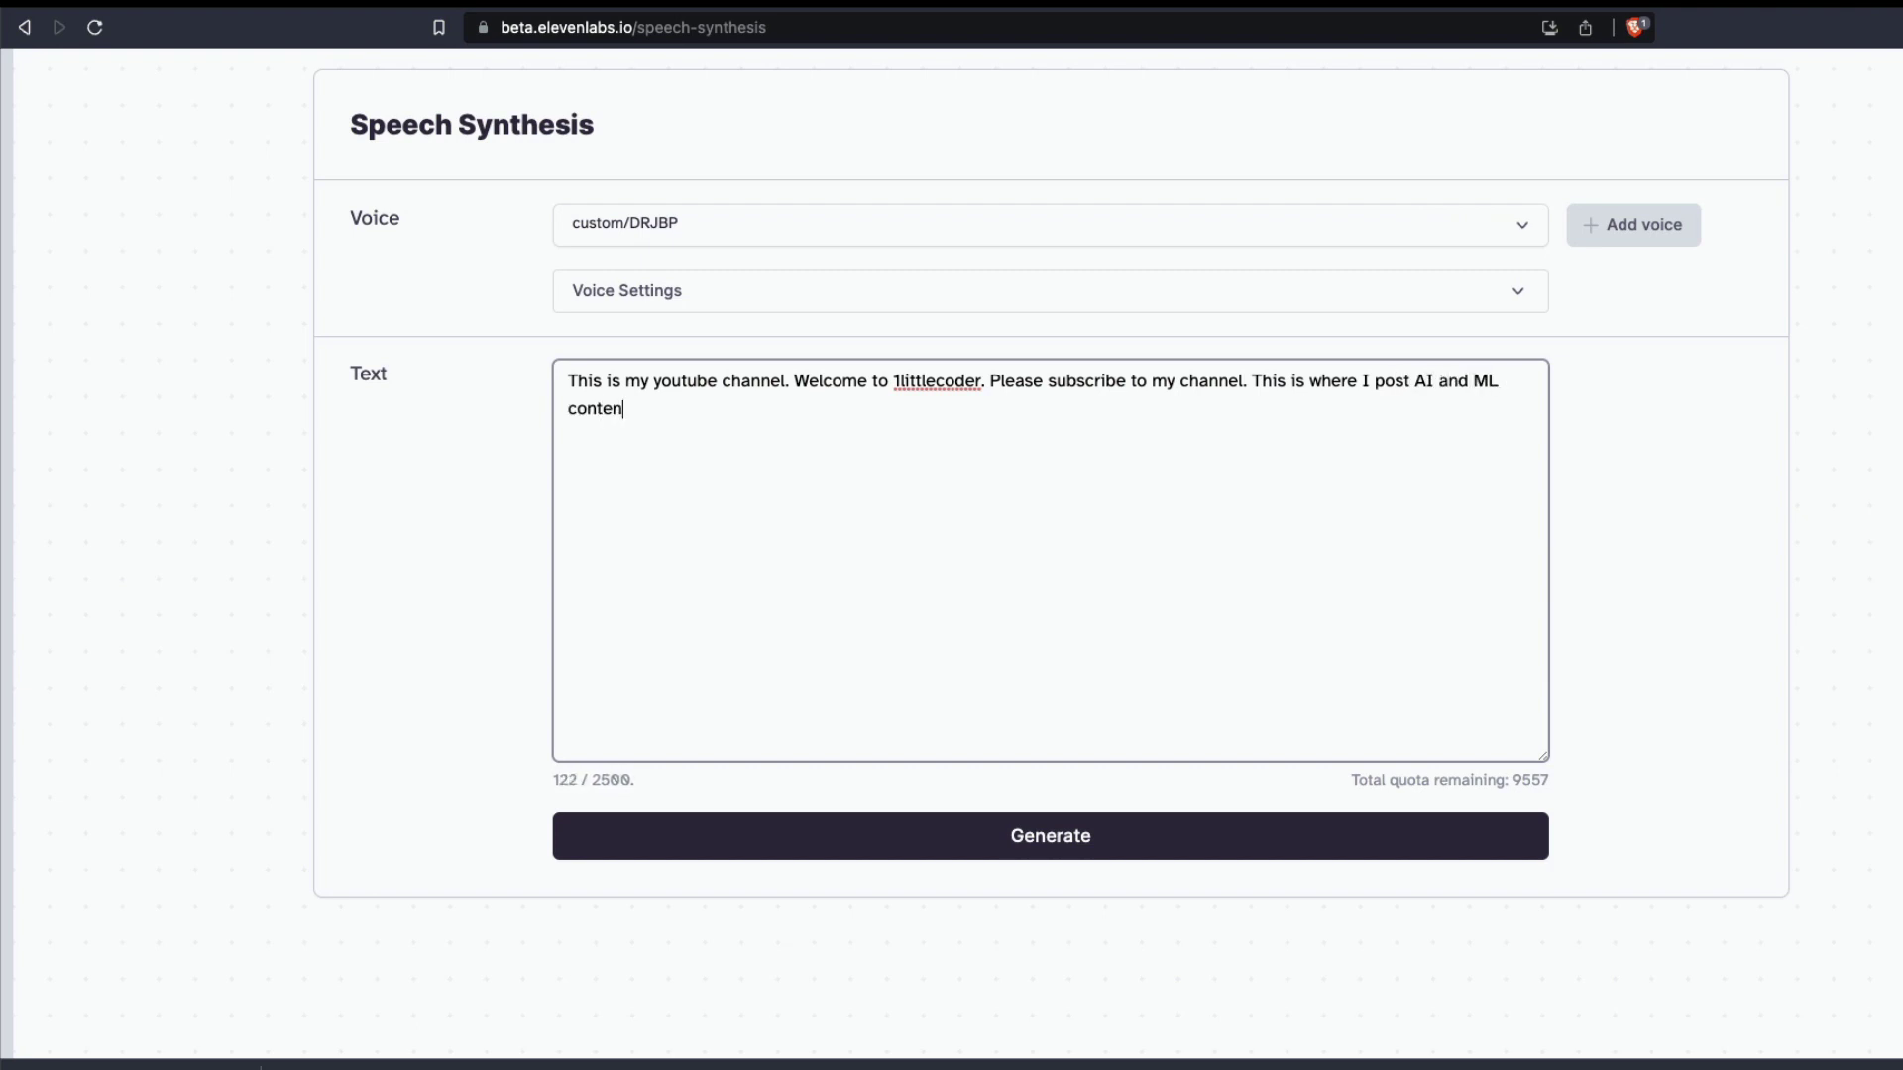
text(t. You all should be)
Finish the paragraph through AI's consequences on Humanity, ending with 'This is amazing.'
key(BackSpace)
key(BackSpace)
text(be ha)
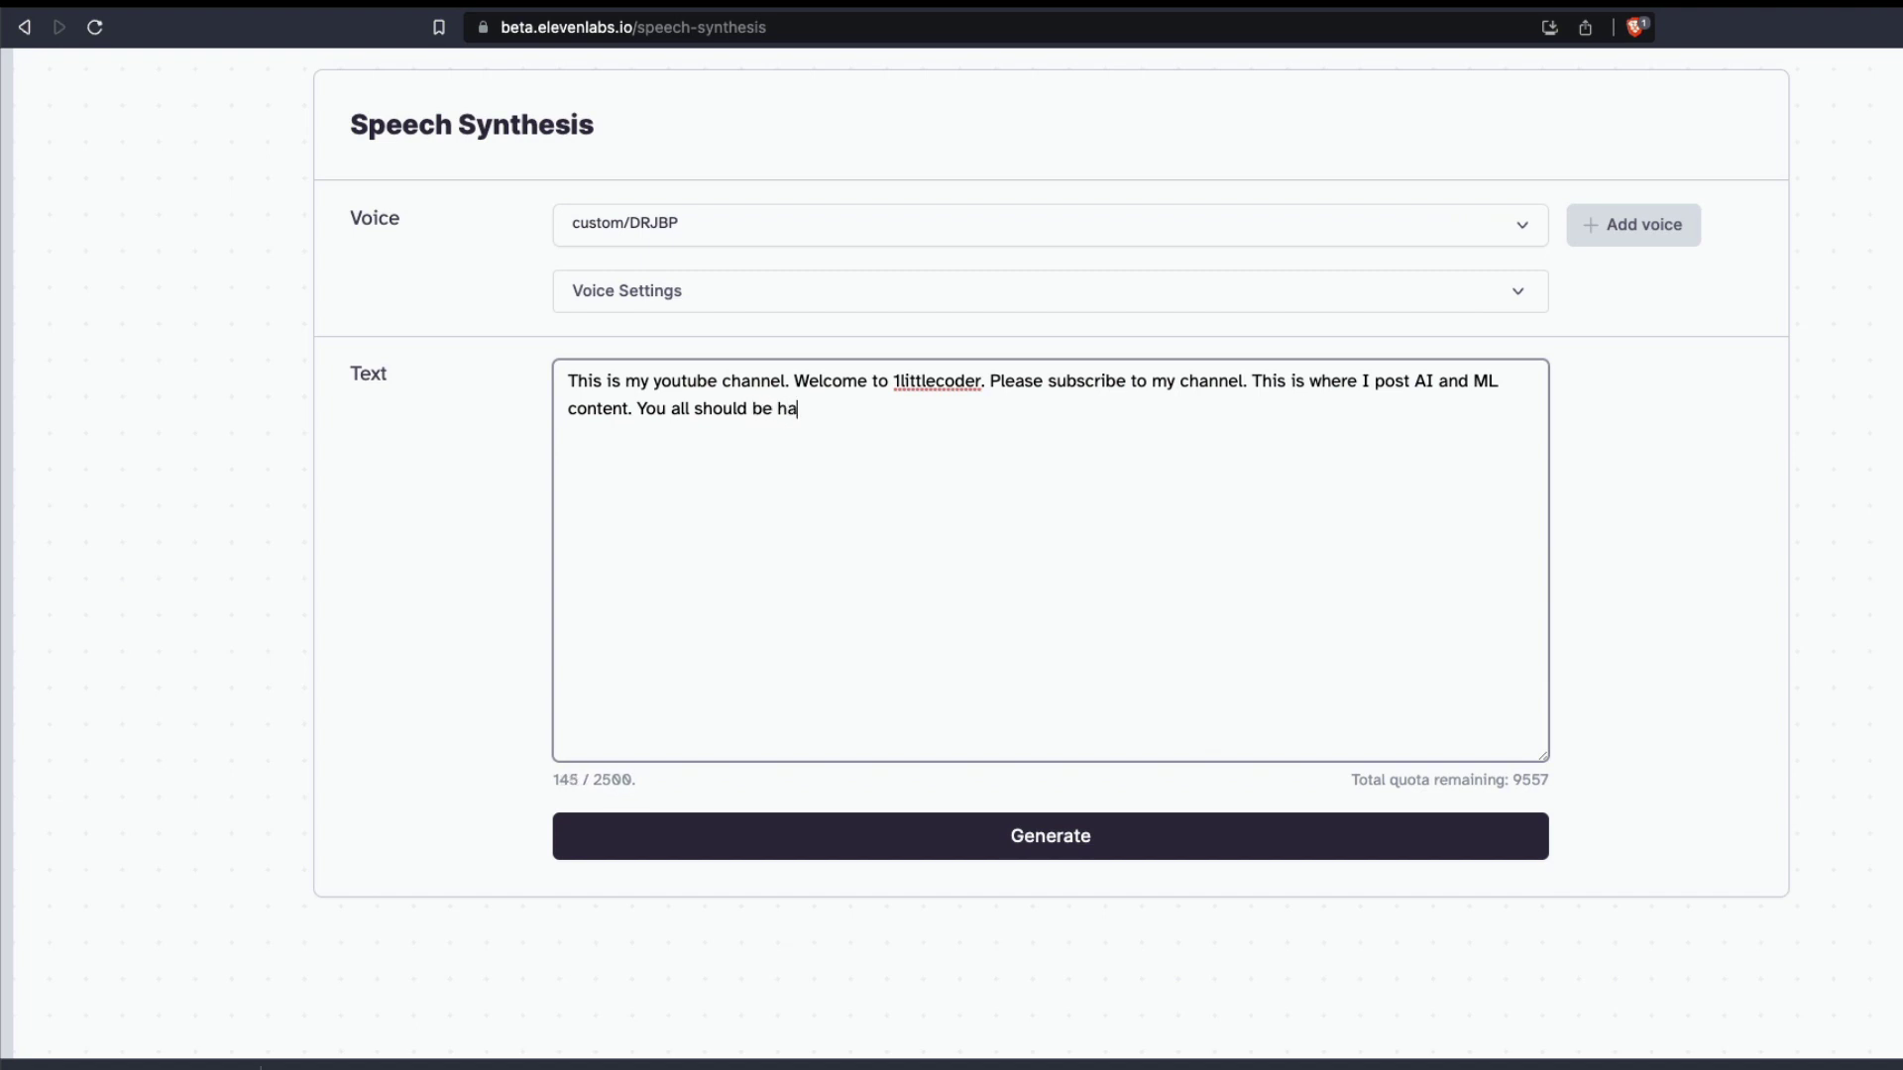
text(ppy about the content.)
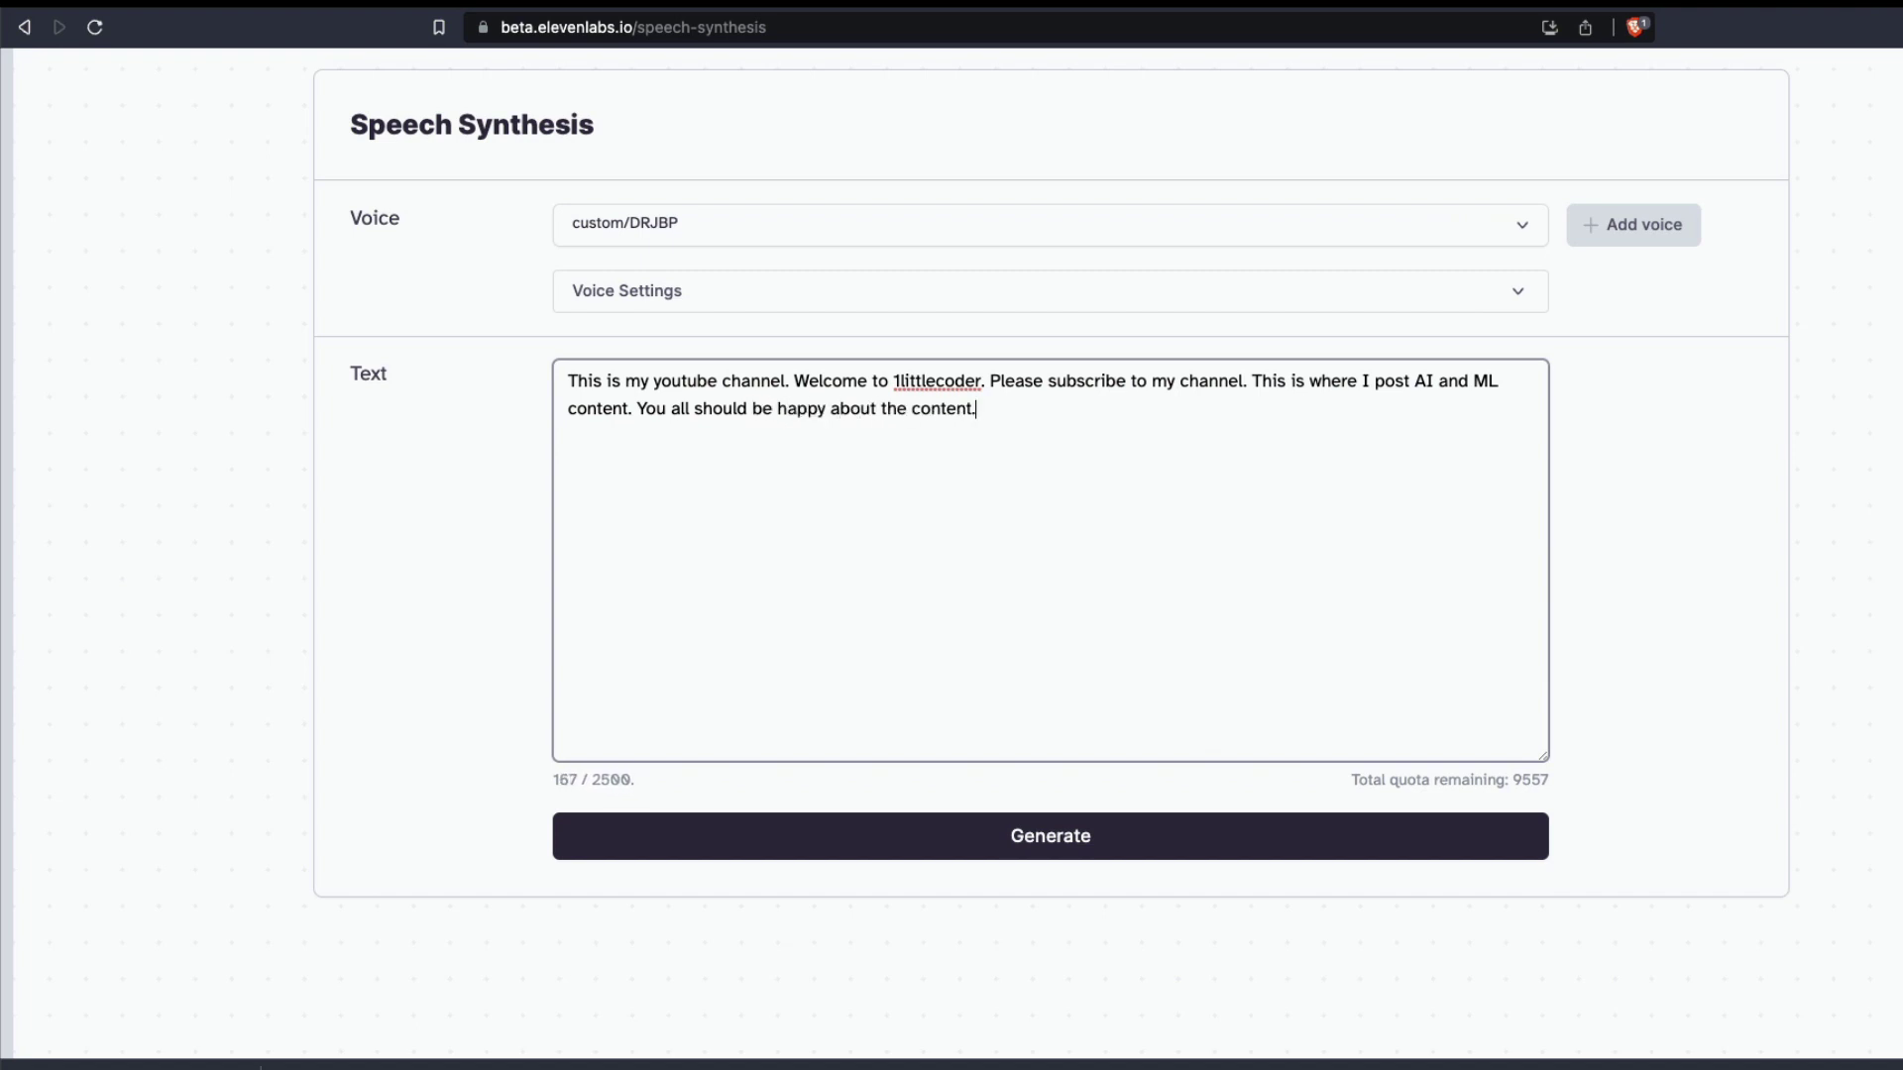
text( Don)
key(BackSpace)
text(on't resent thec onte)
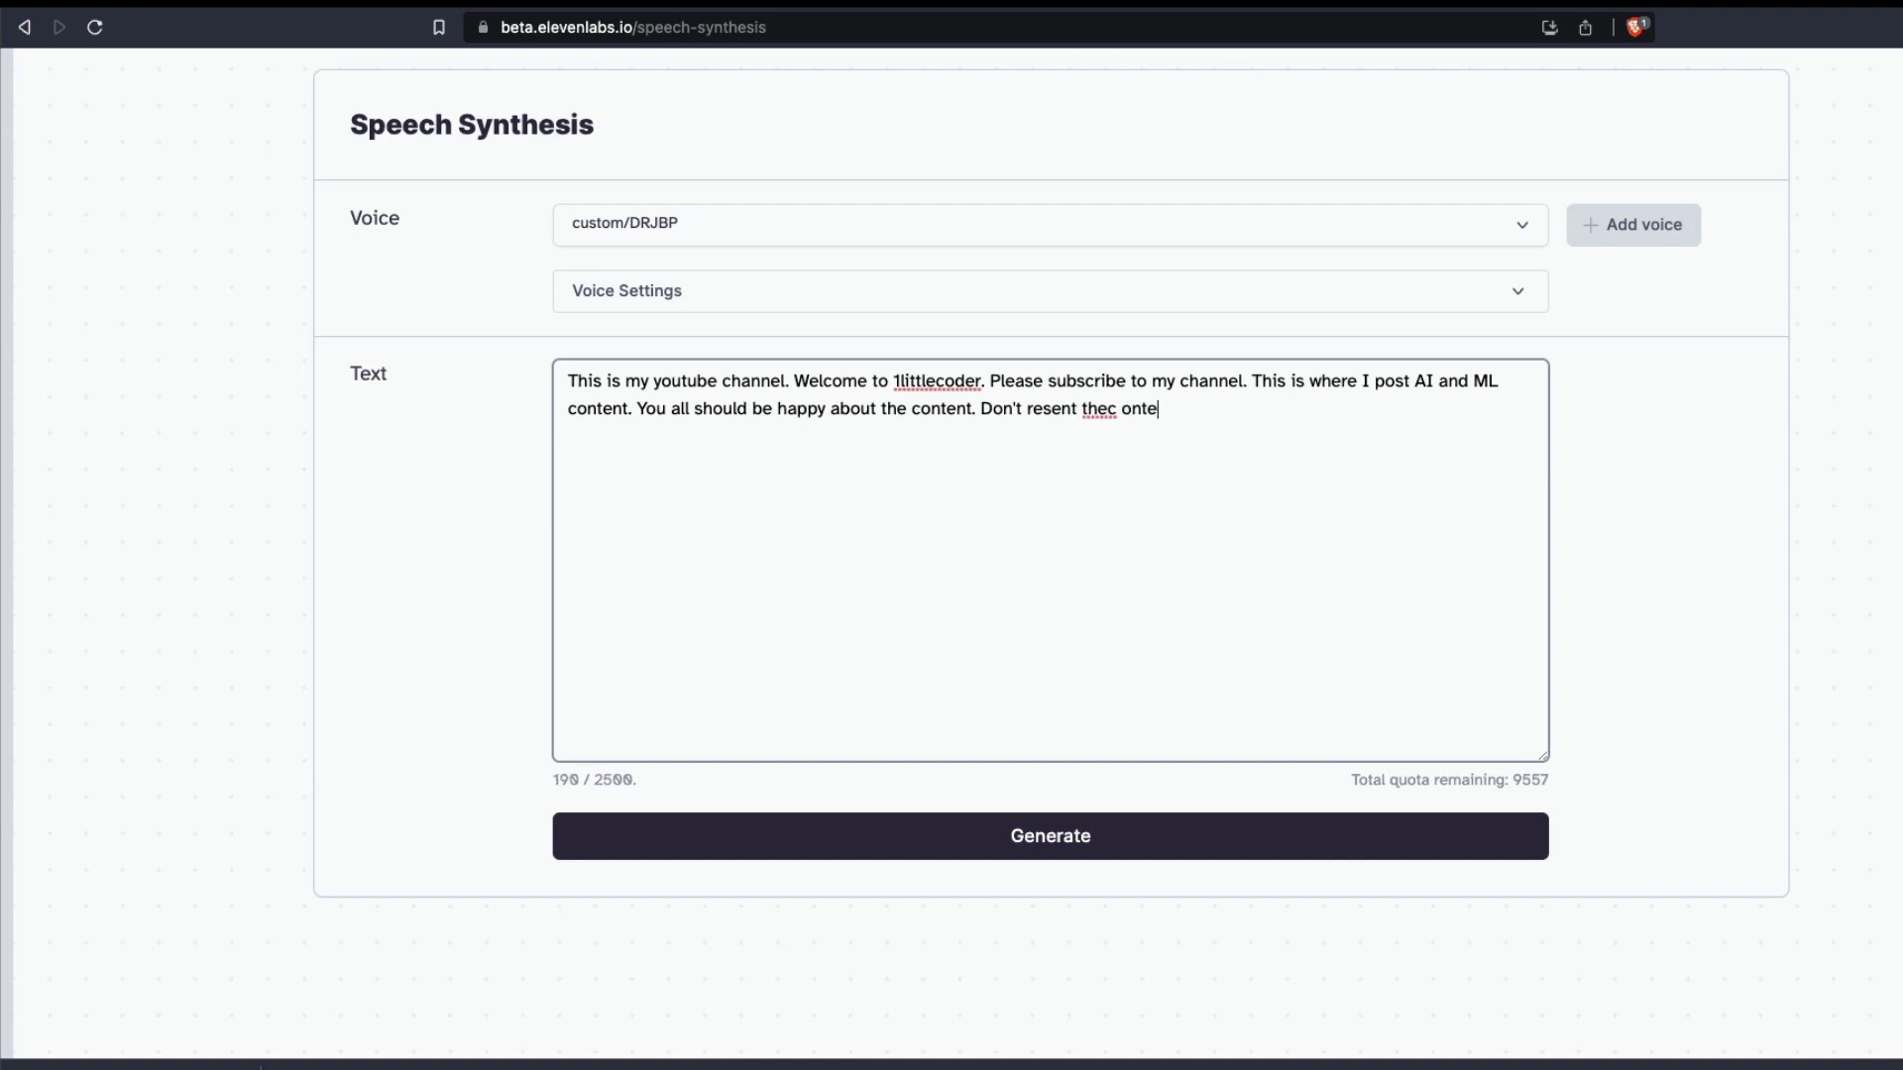
key(BackSpace)
key(BackSpace)
key(BackSpace)
key(BackSpace)
key(BackSpace)
key(BackSpace)
text(content. You should think ab)
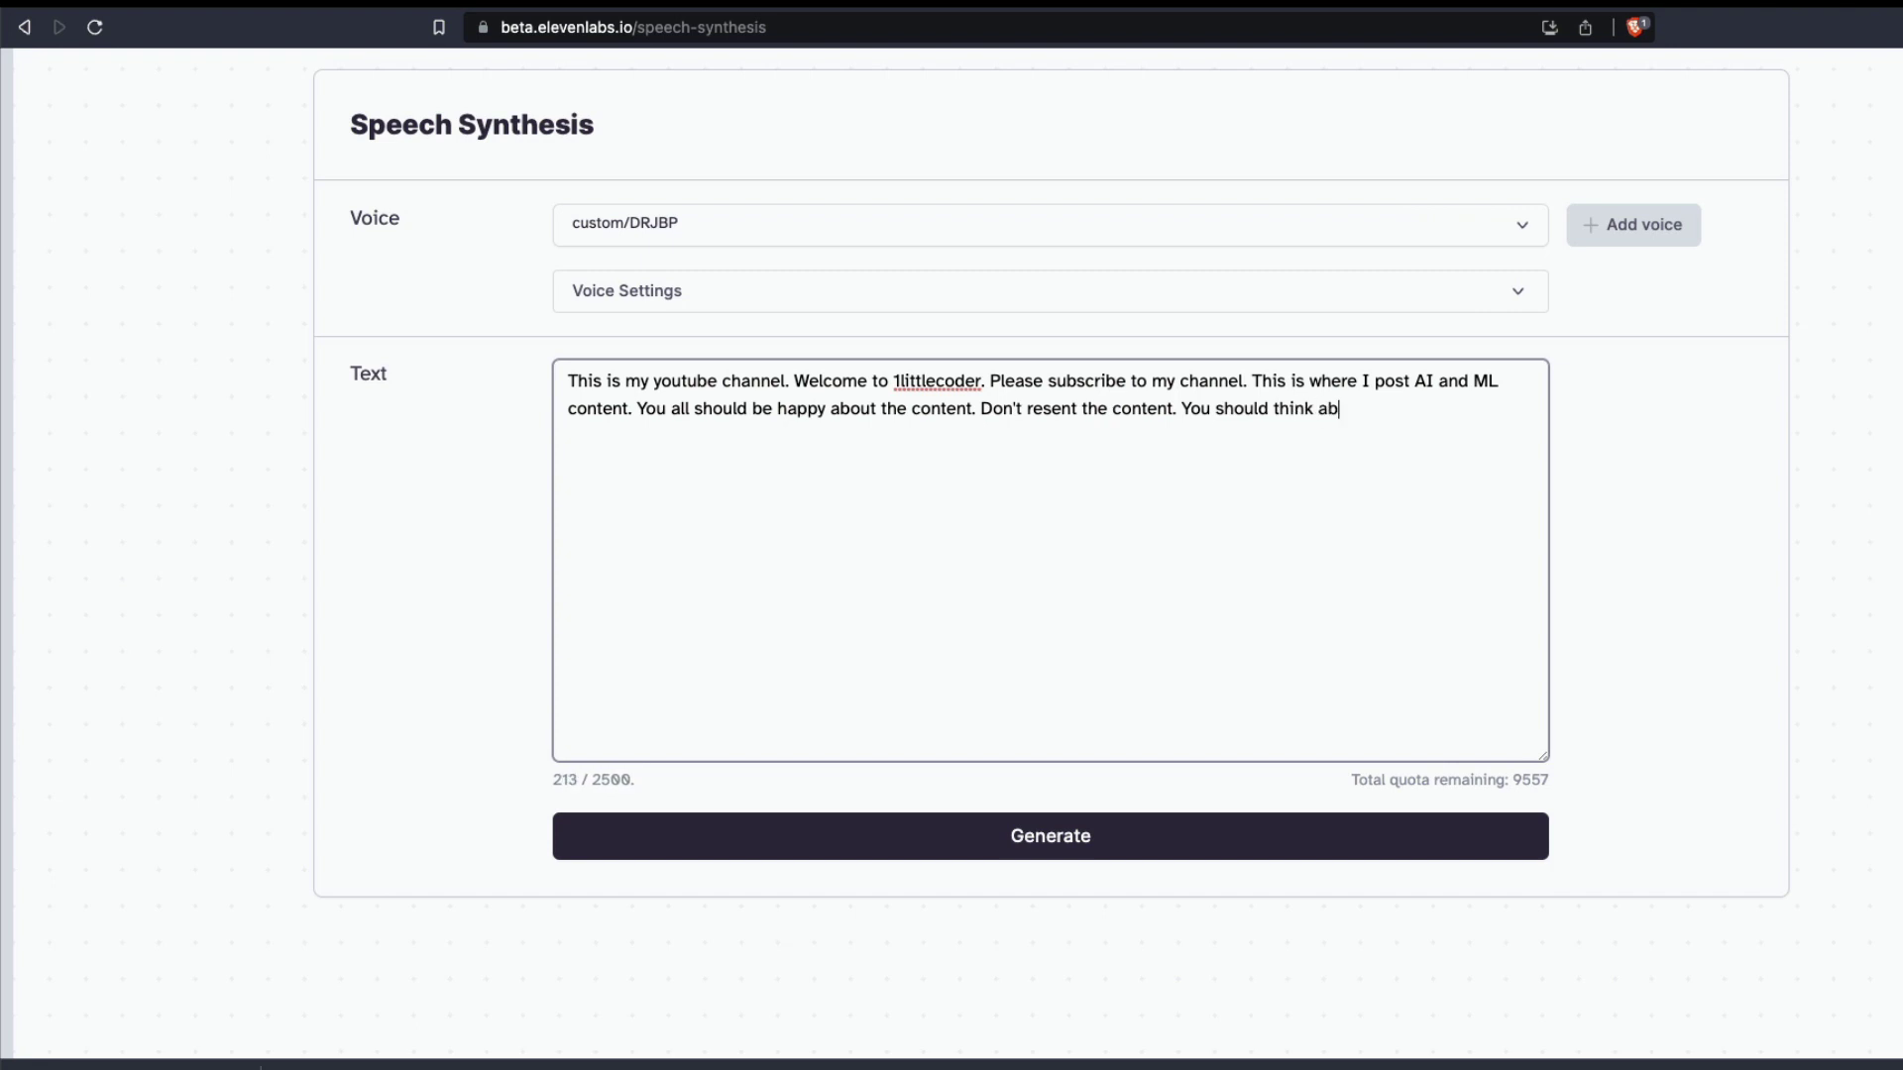
text(out the)
text( conseq)
key(BackSpace)
text(eque)
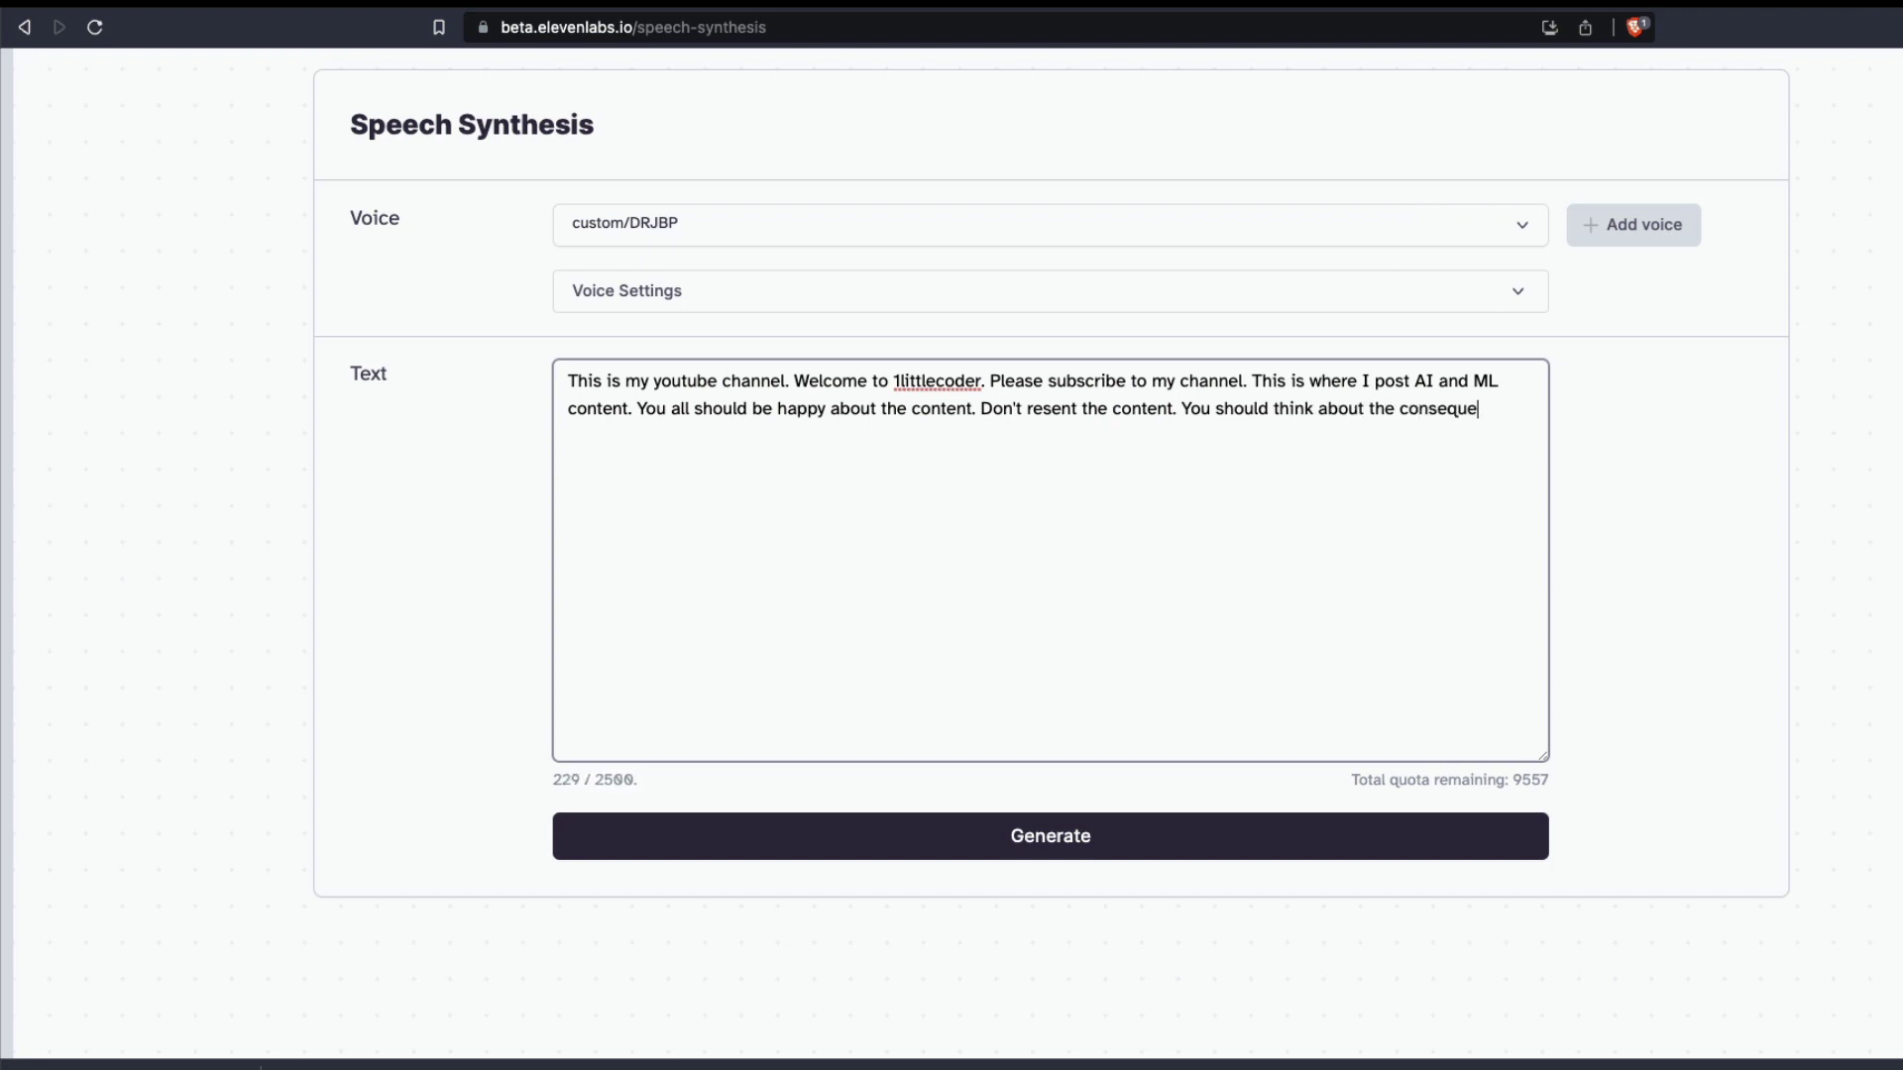
text(nces of Artificial Inte)
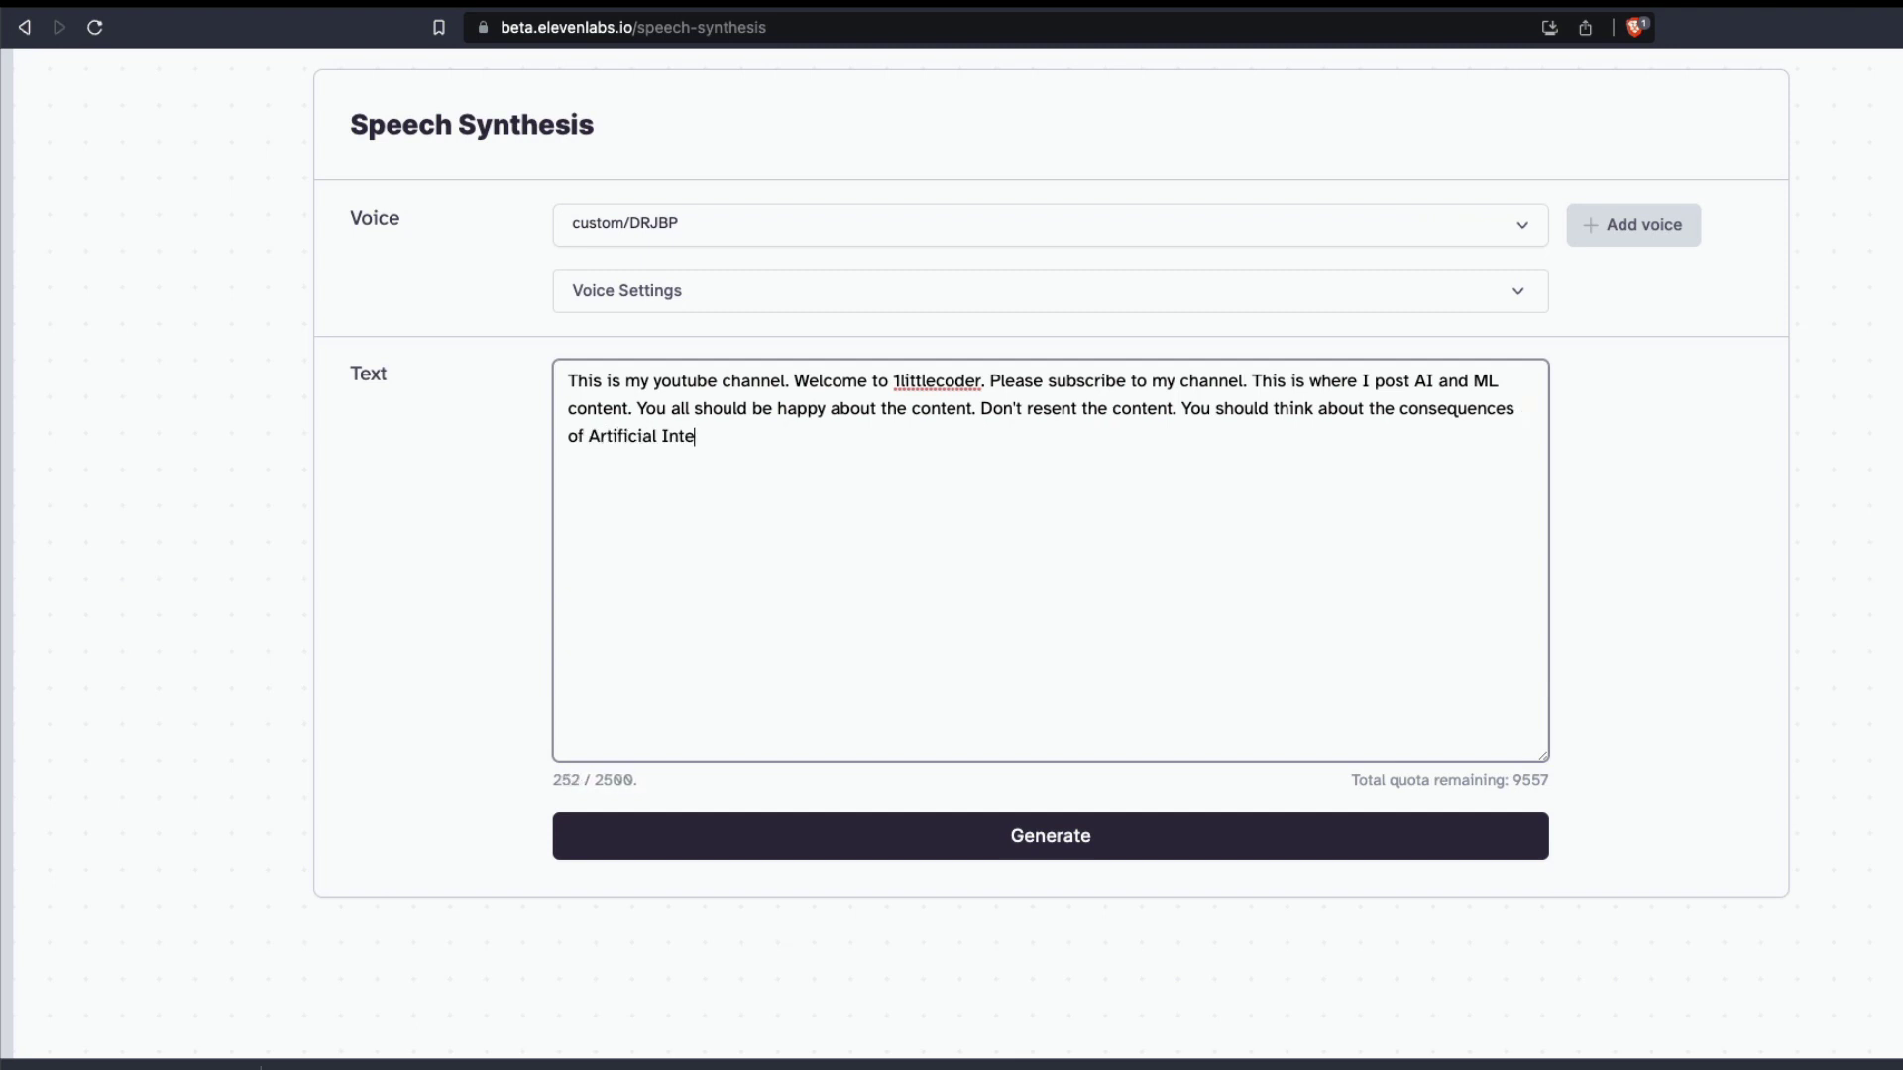
text(lligence on Humanit)
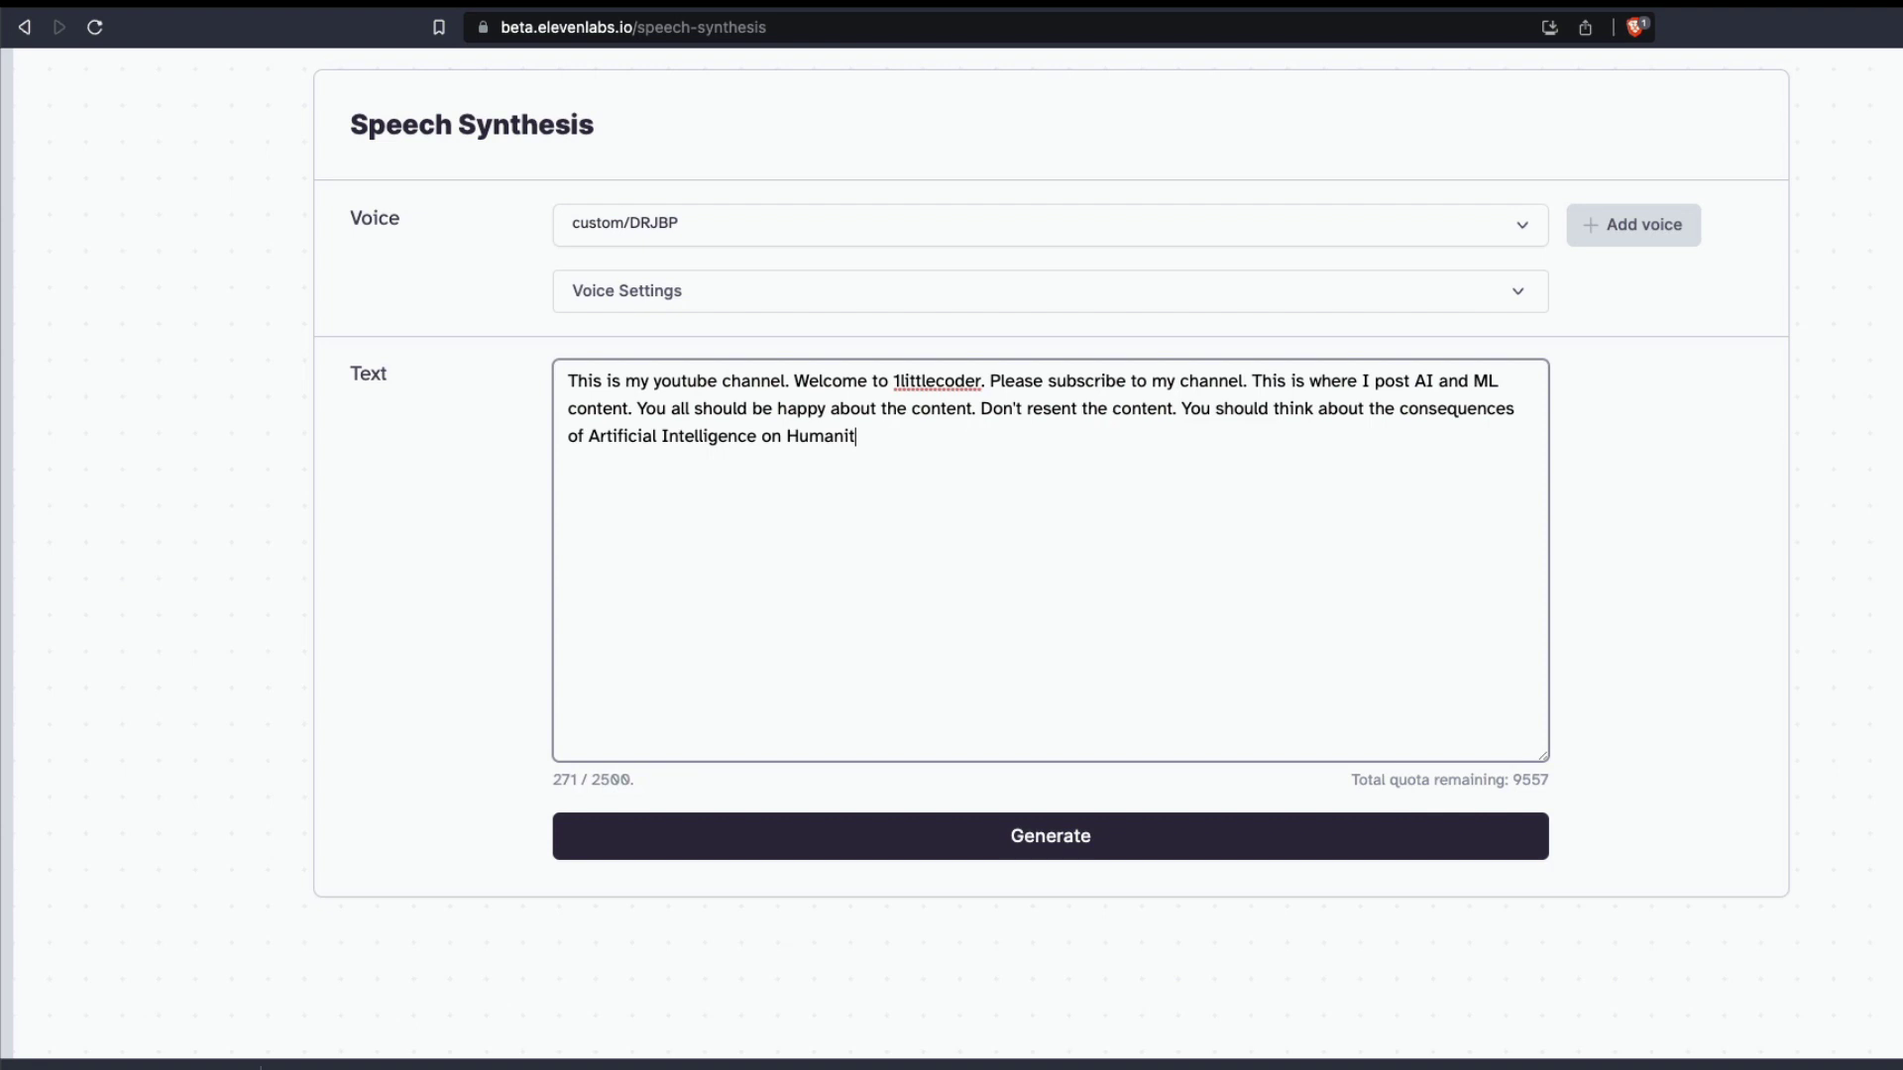
text(y. This is amazing.)
Generate the DRJBP audio for the paragraph and play the resulting clip
click(1001, 842)
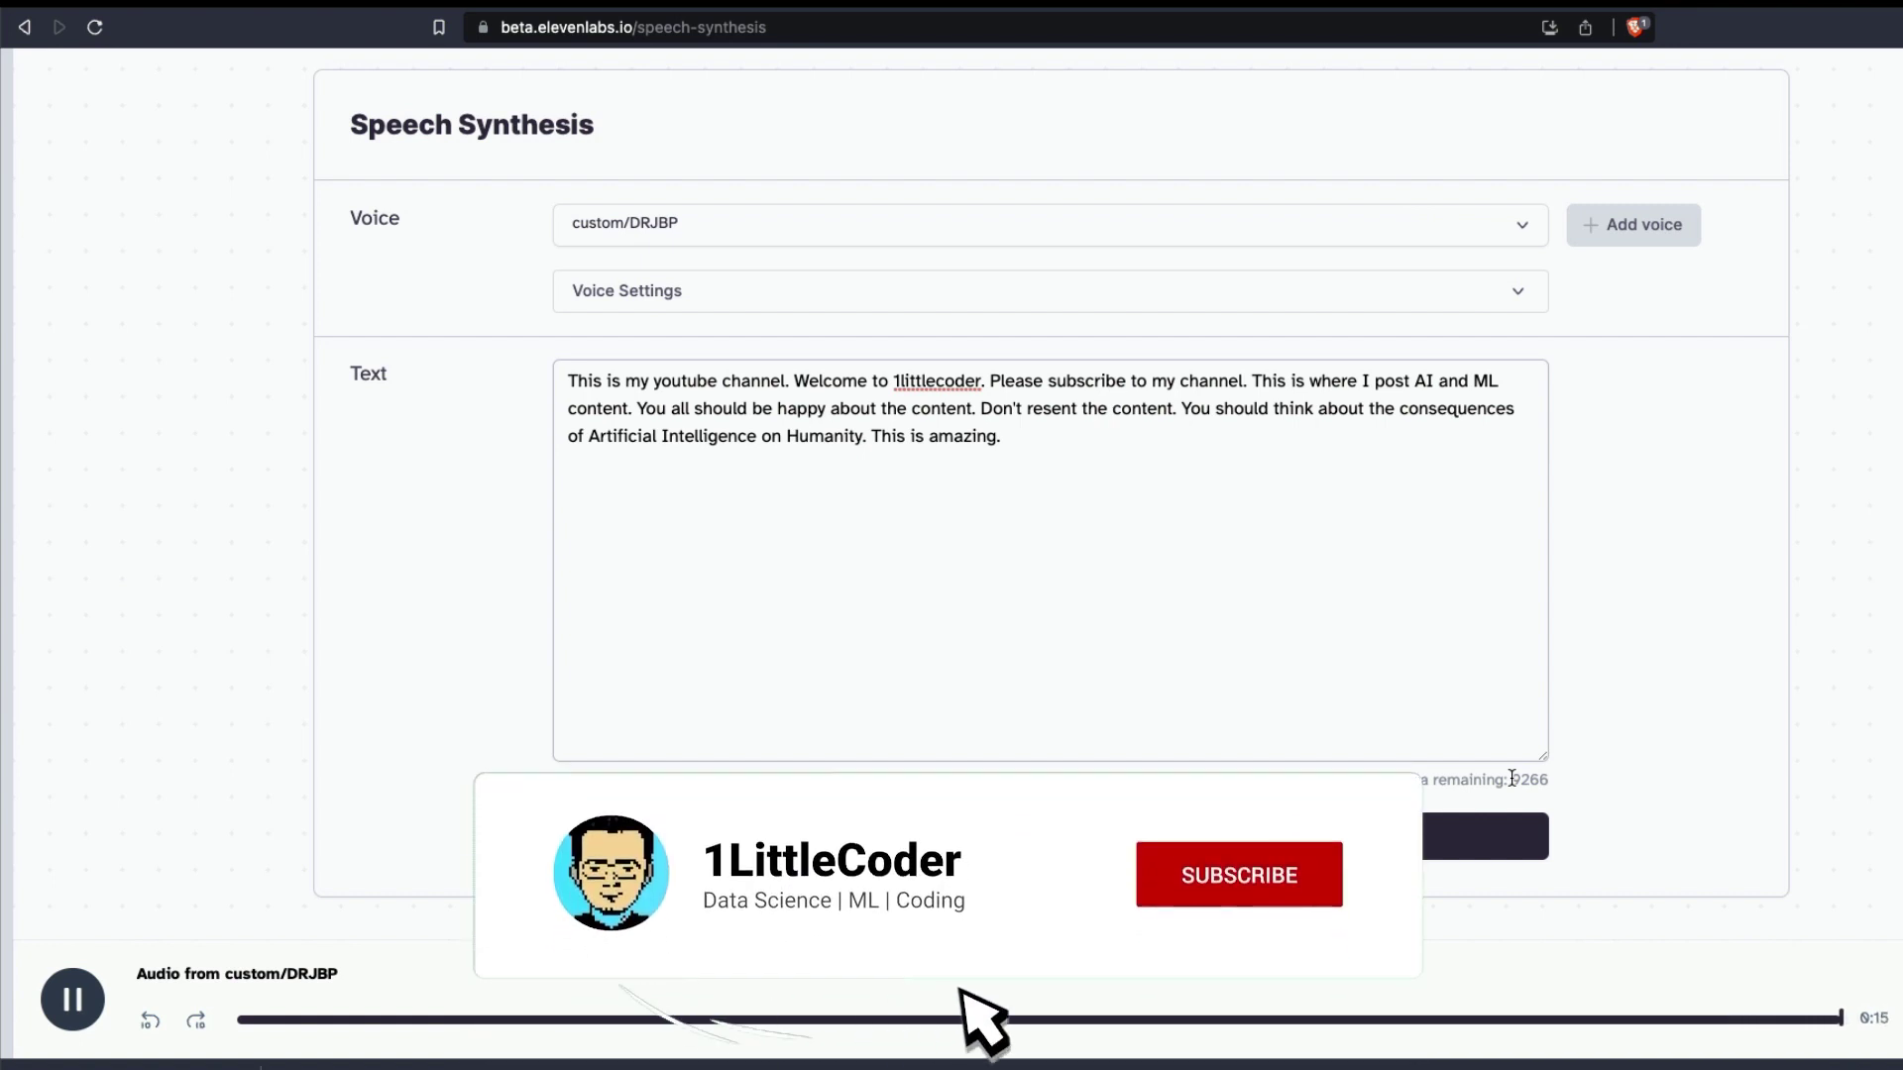
click(54, 1013)
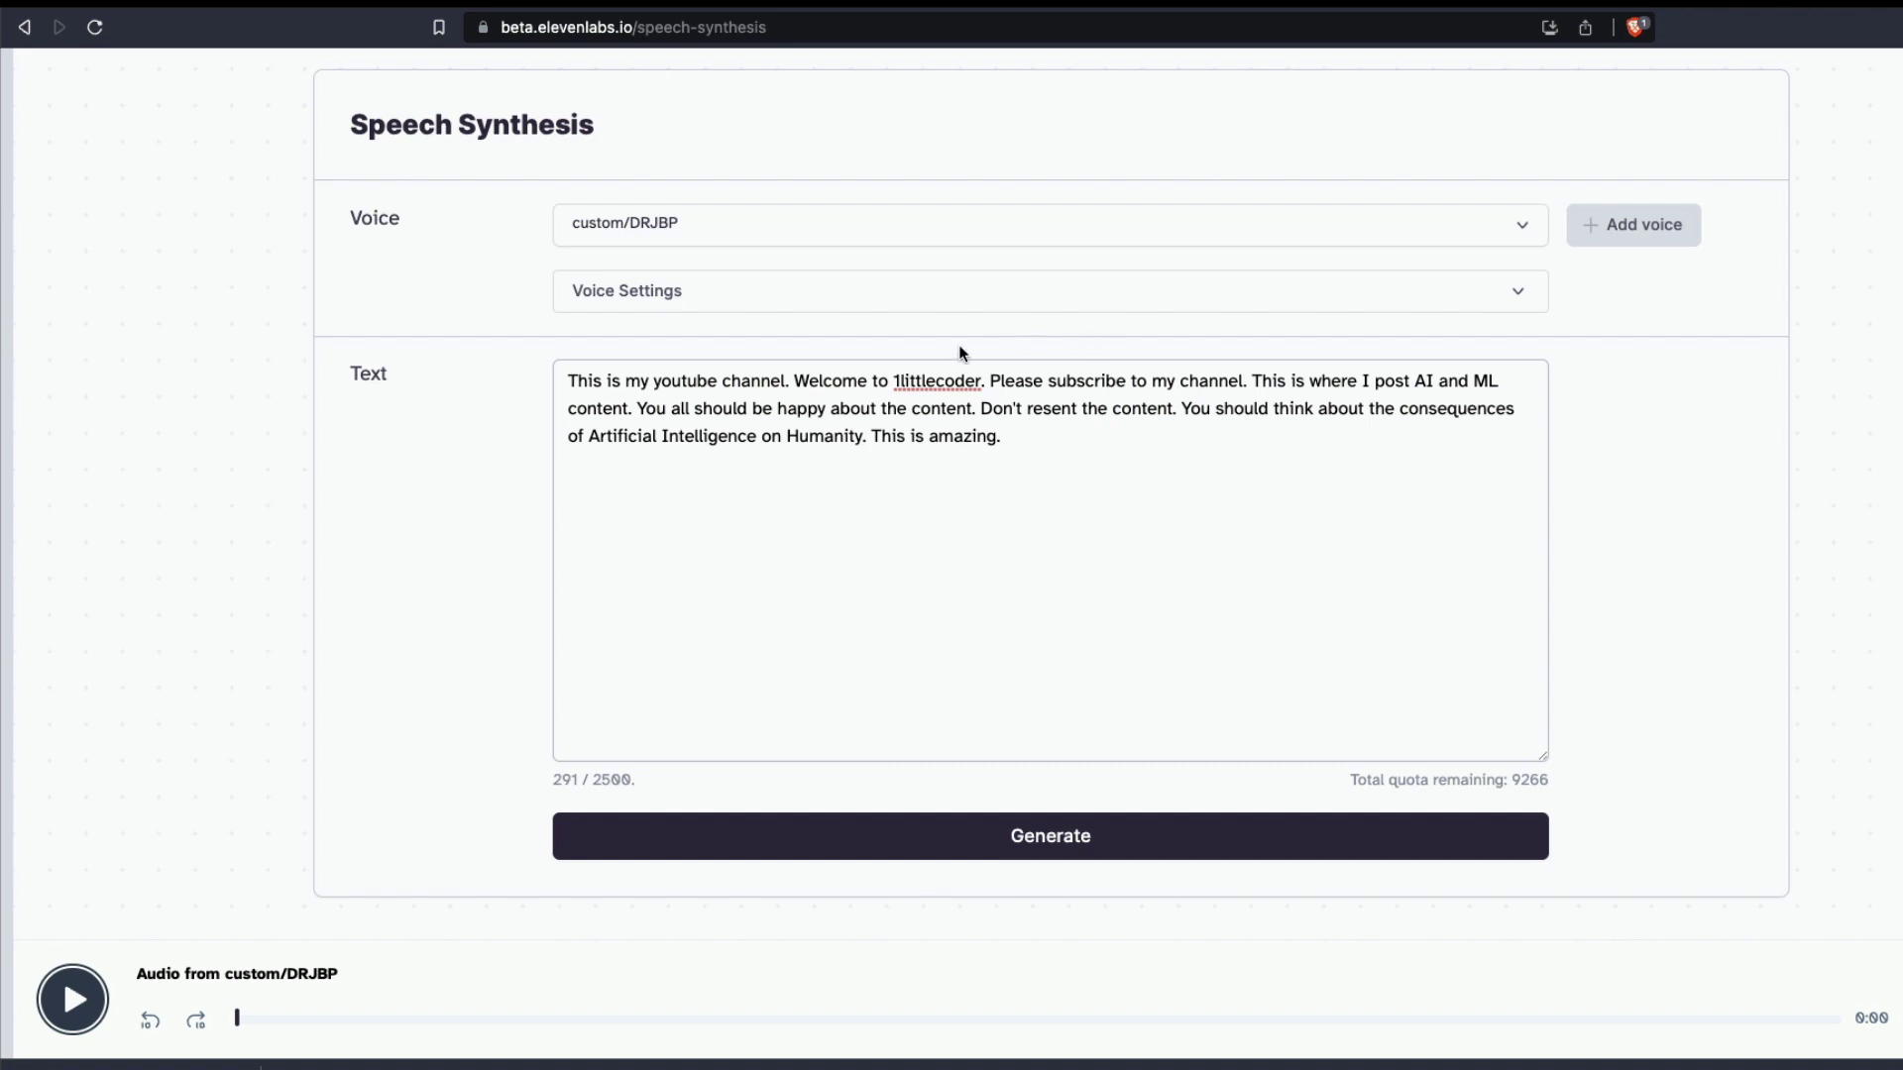
double_click(916, 380)
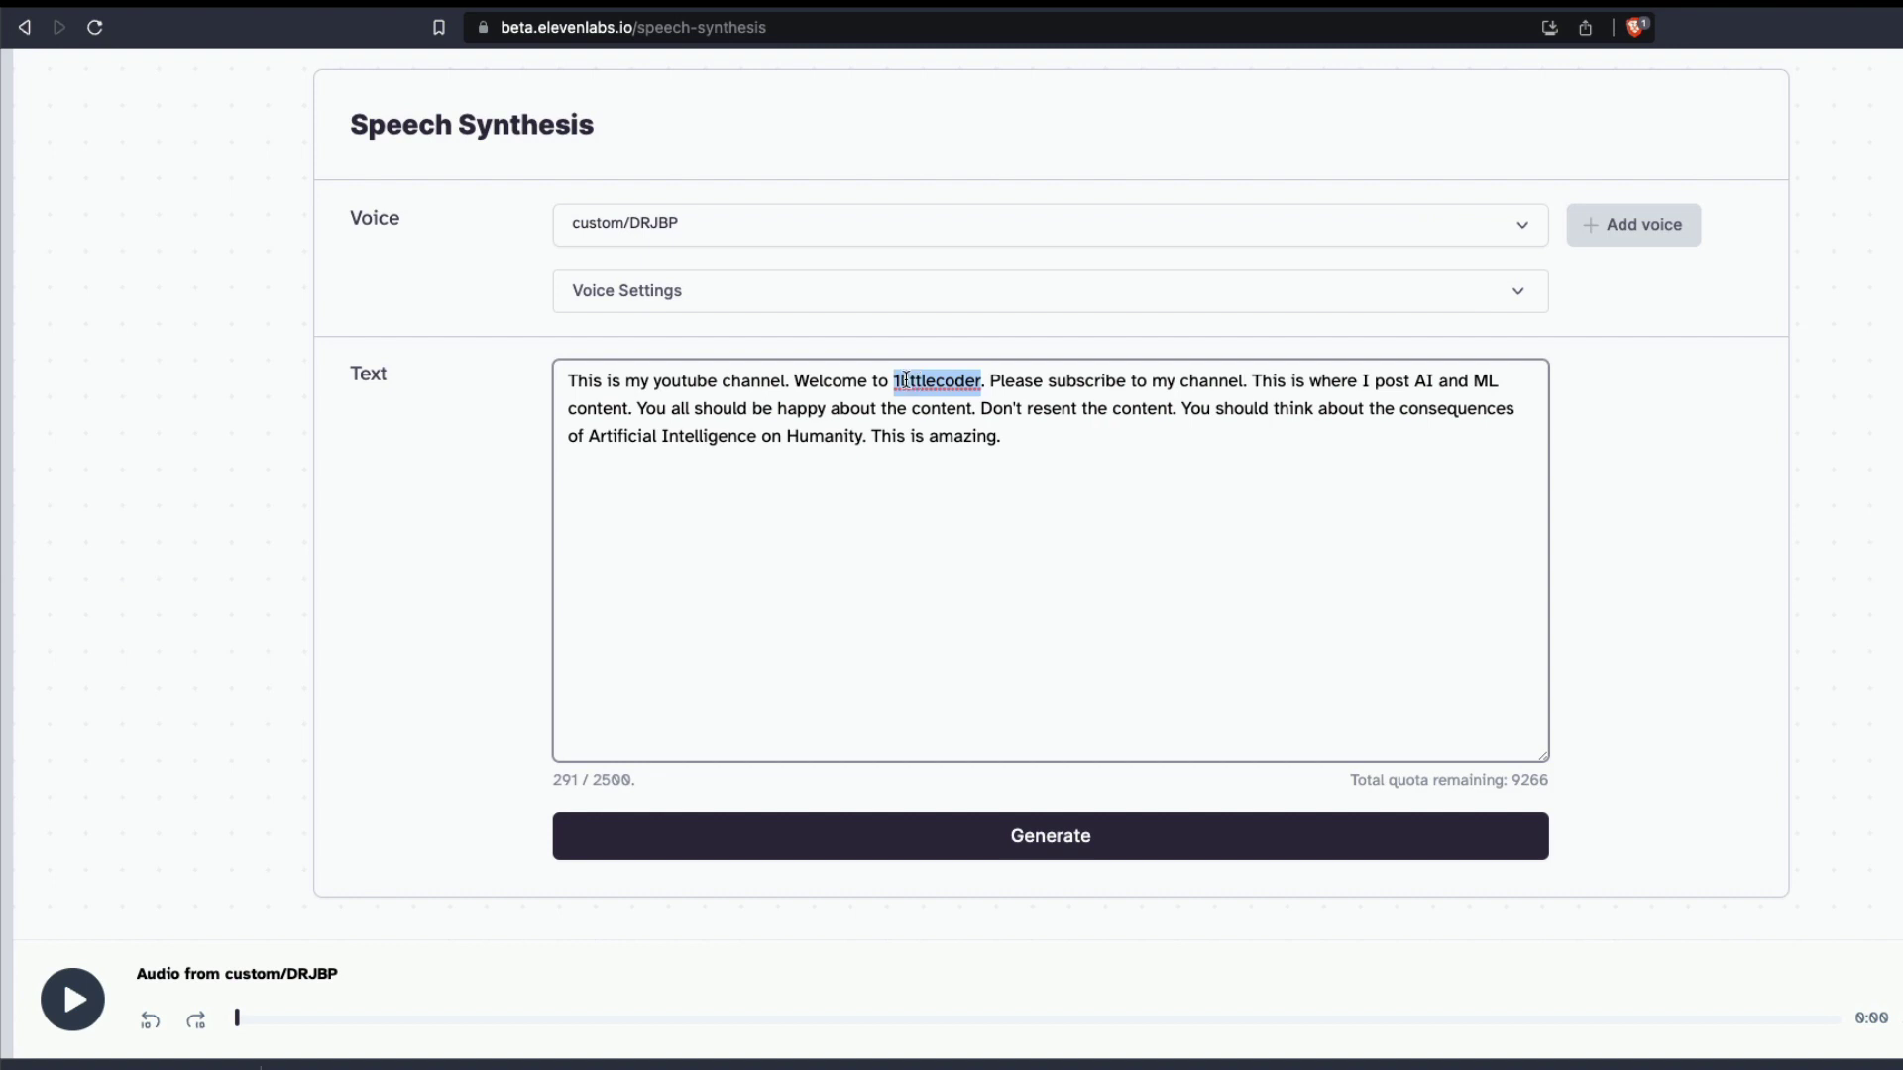
click(903, 384)
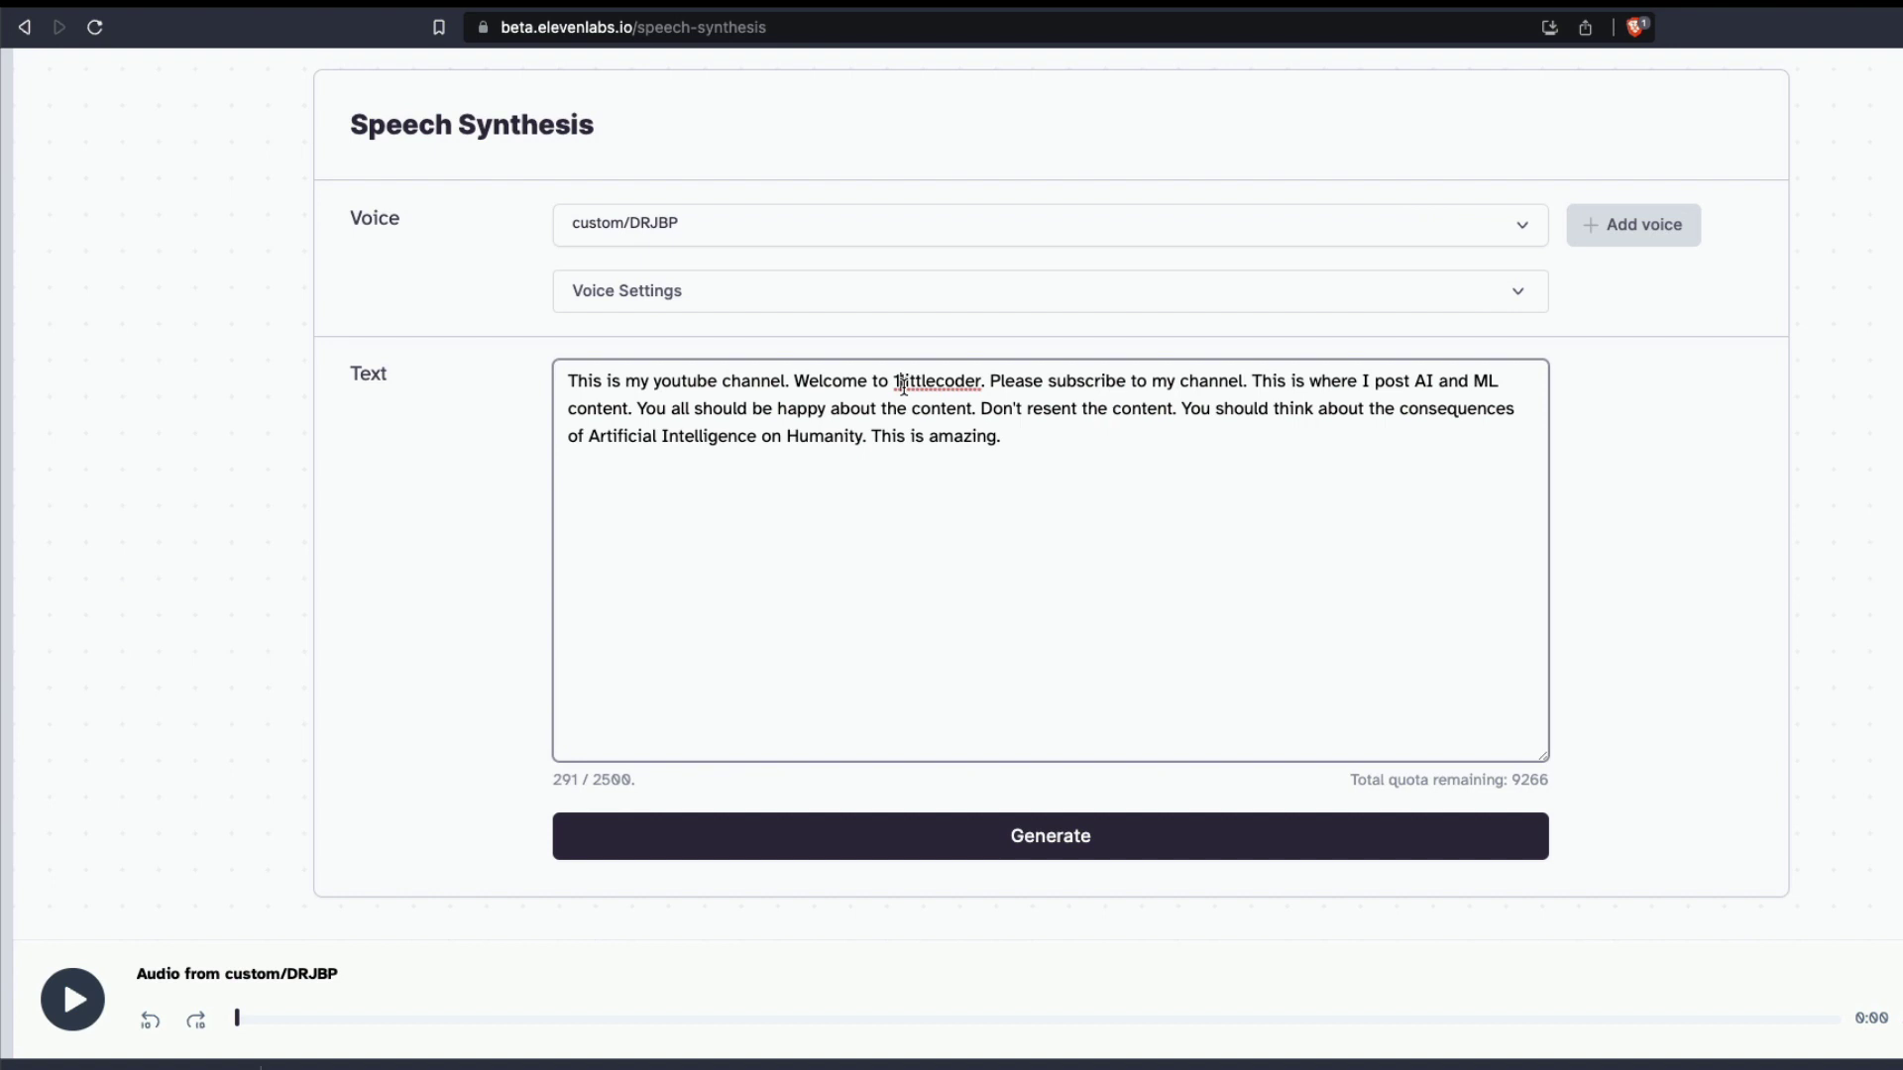
scroll(904, 386, up, 3)
scroll(1304, 479, down, 5)
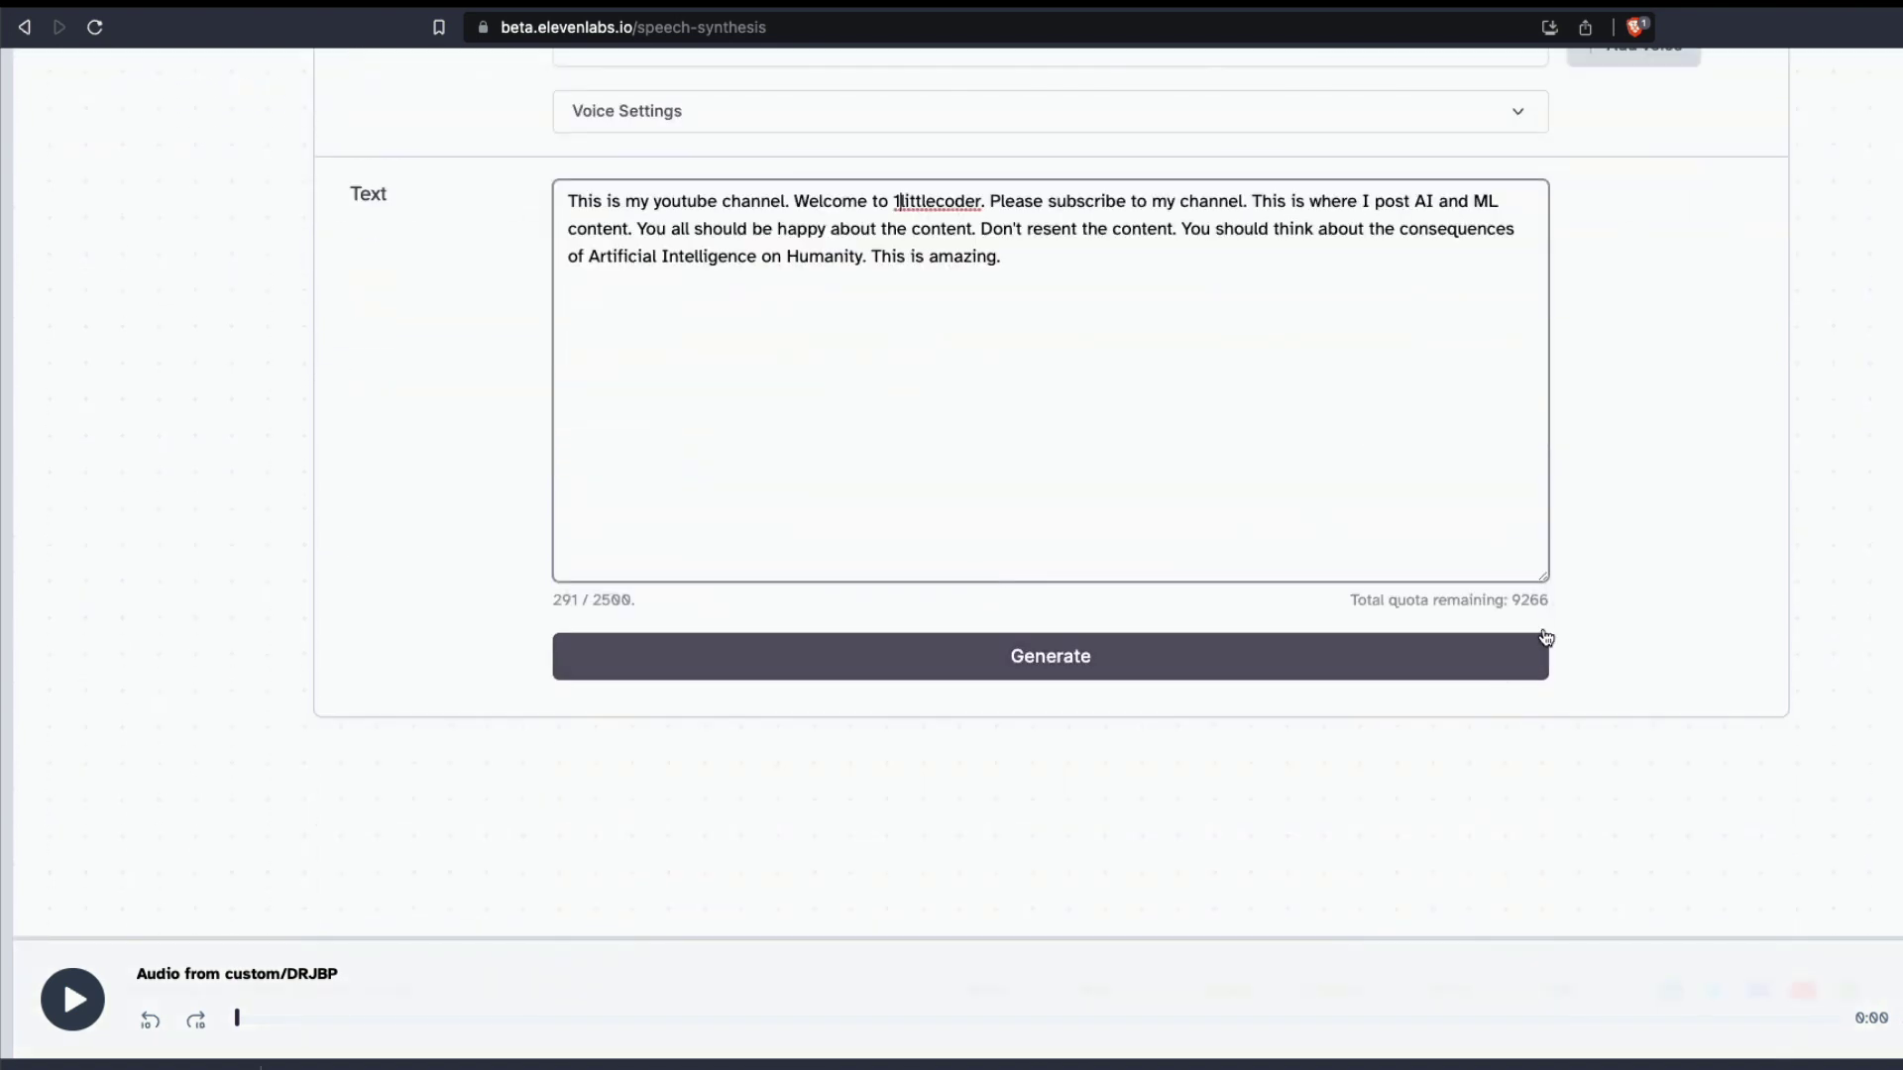
drag(1509, 603, 1557, 602)
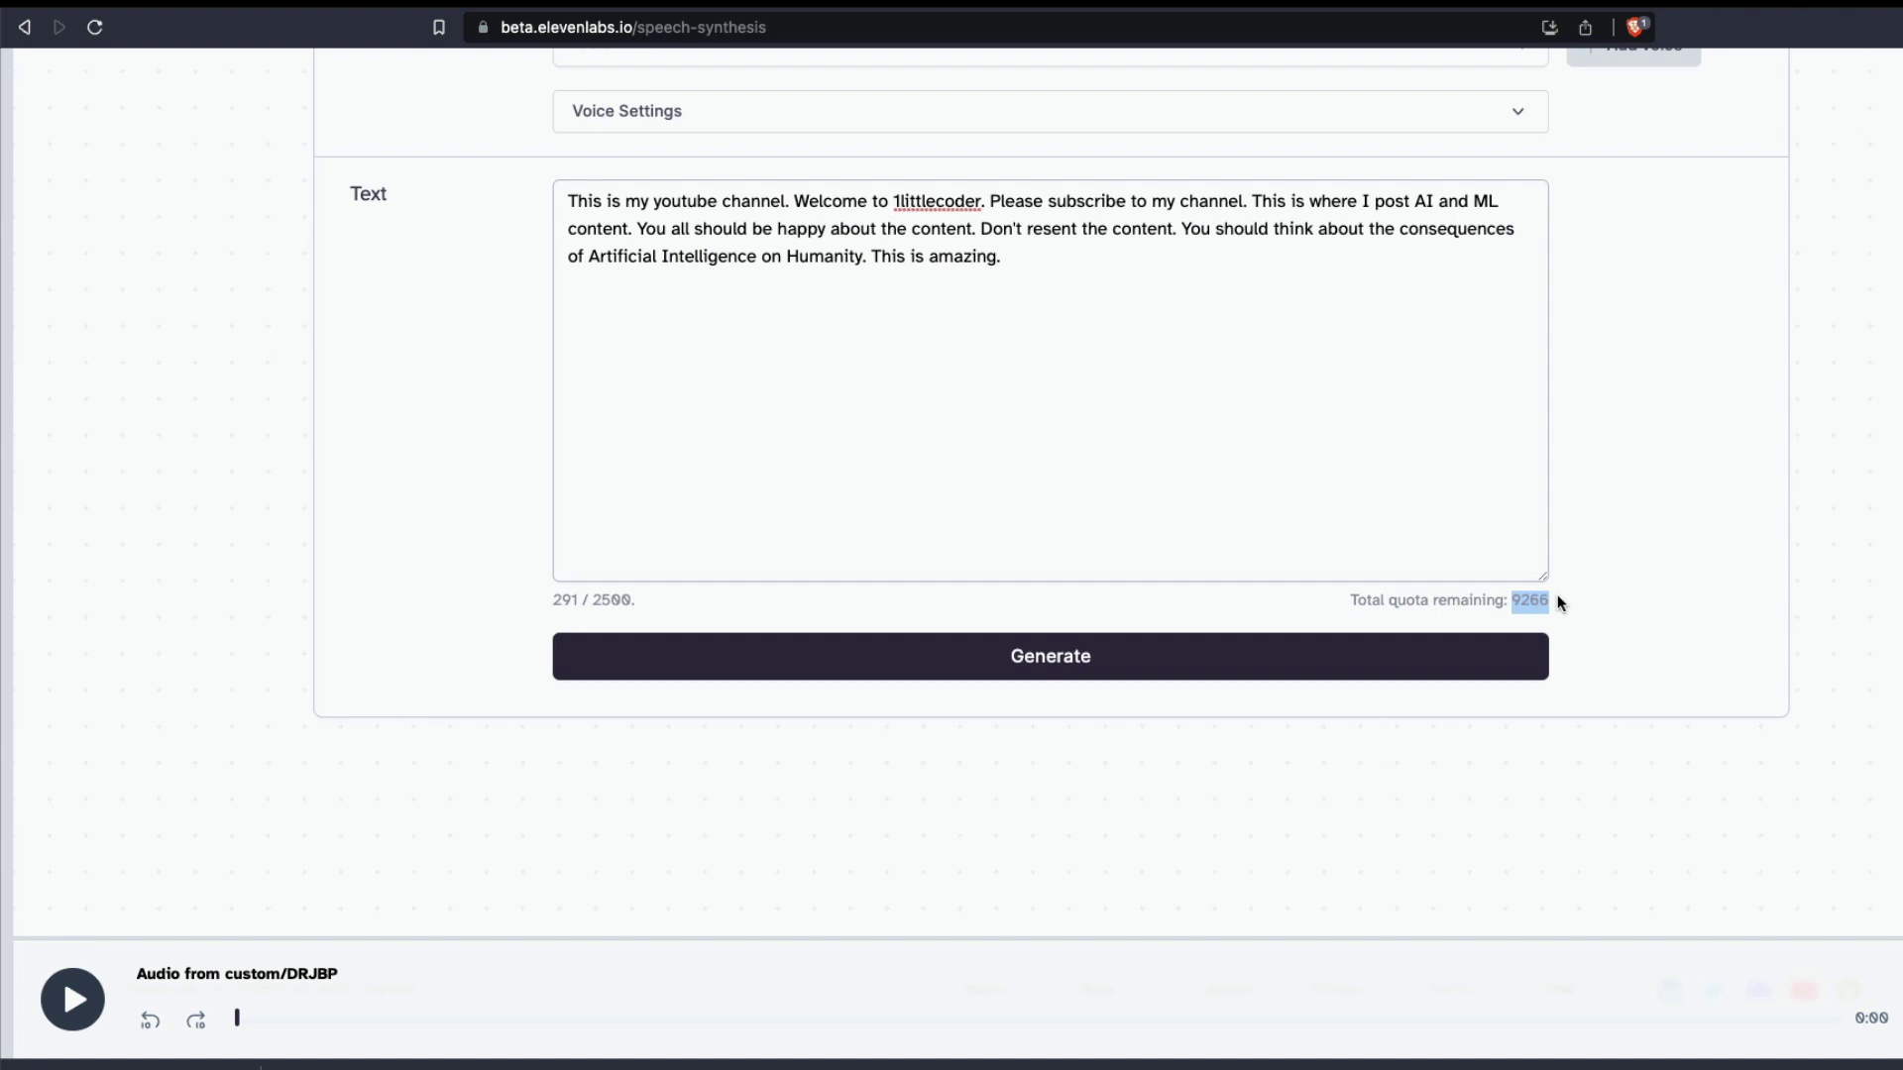
scroll(1557, 601, up, 5)
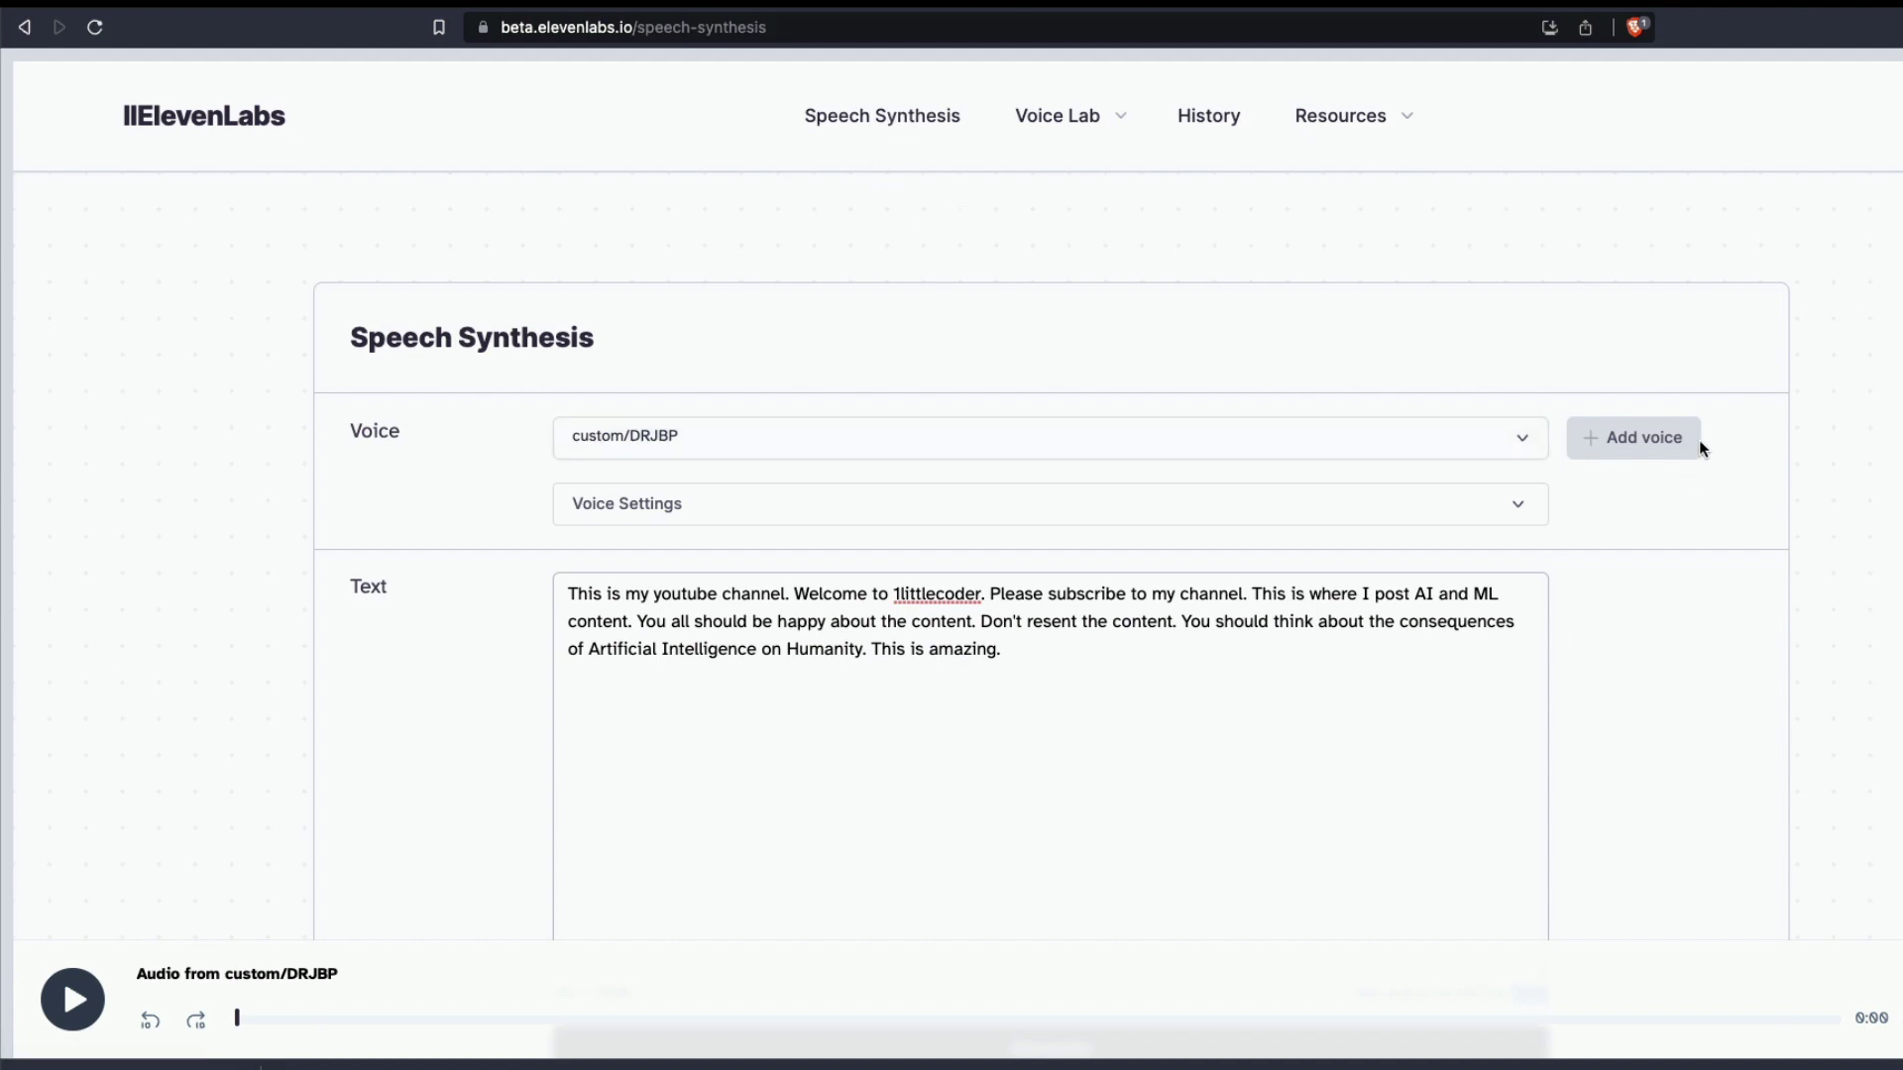
Select the whole 1littlecoder welcome paragraph and scroll down to Generate
drag(1213, 783, 319, 474)
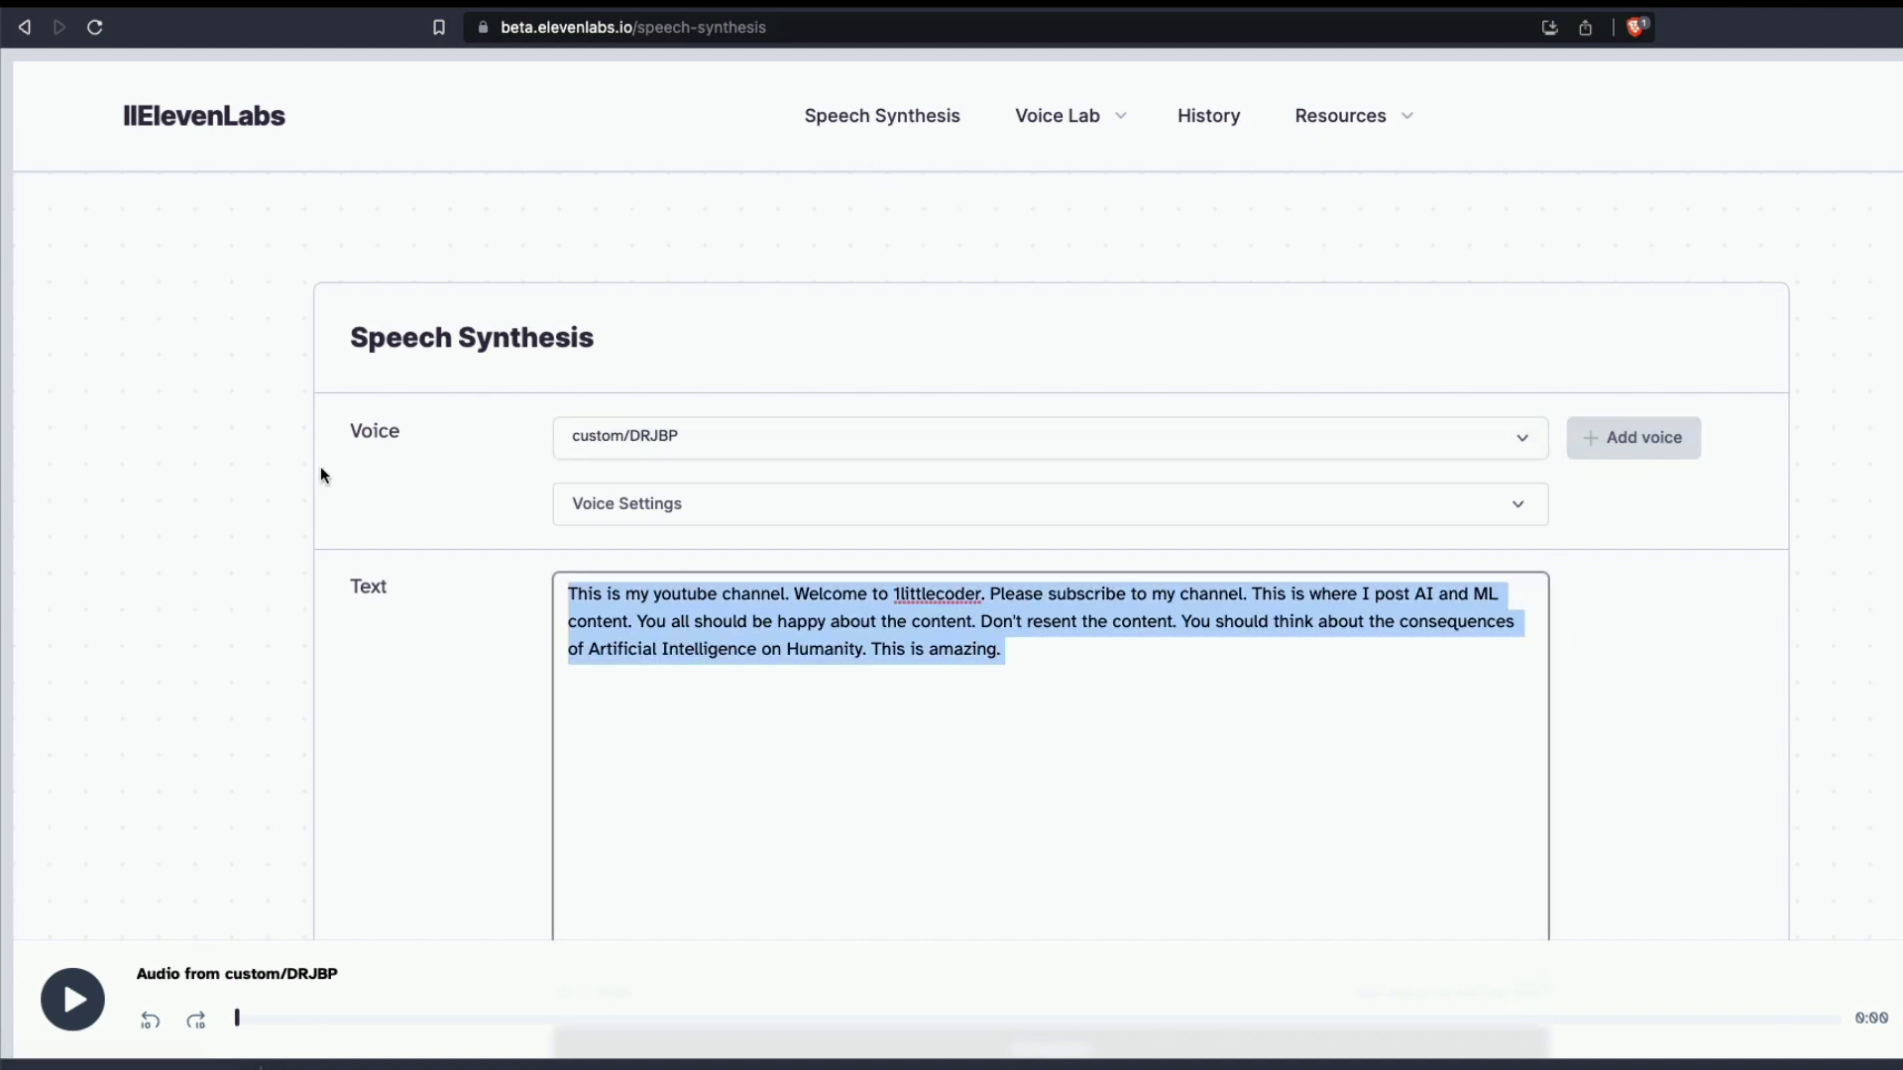
scroll(319, 475, down, 4)
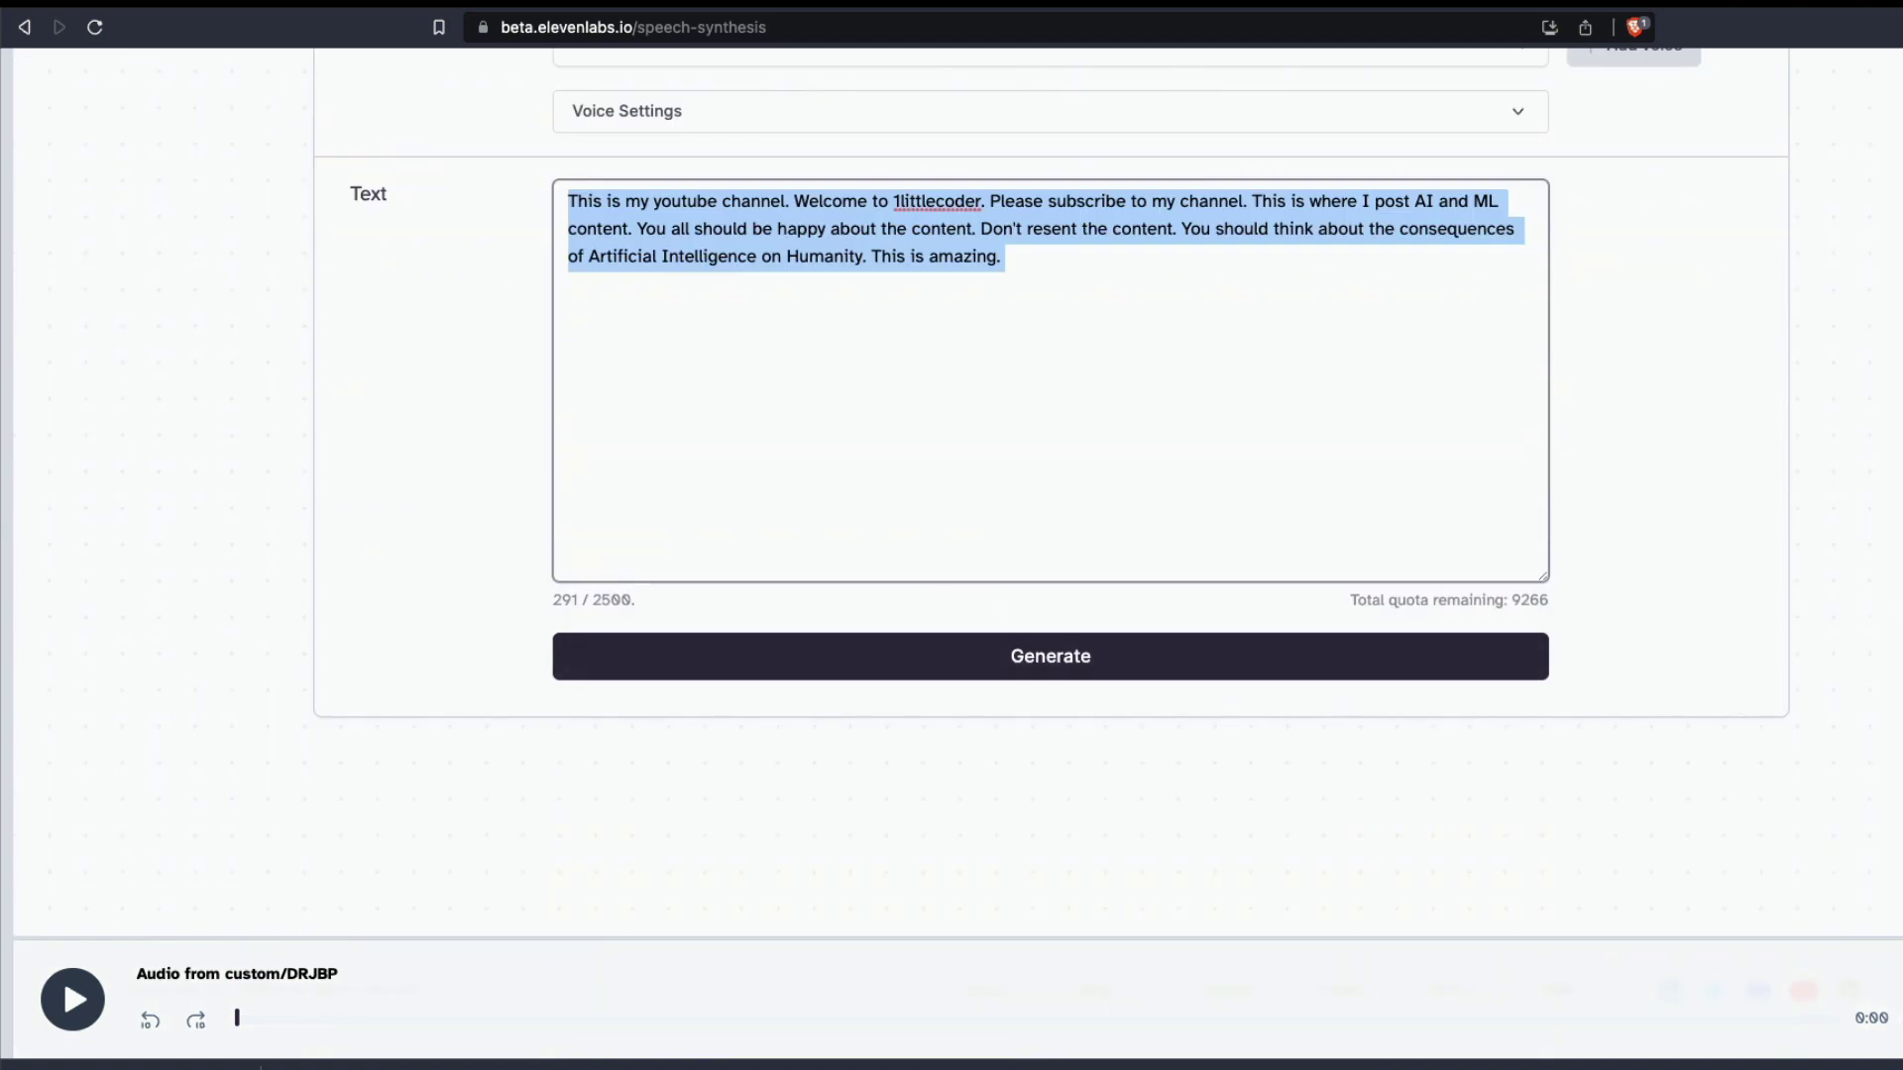